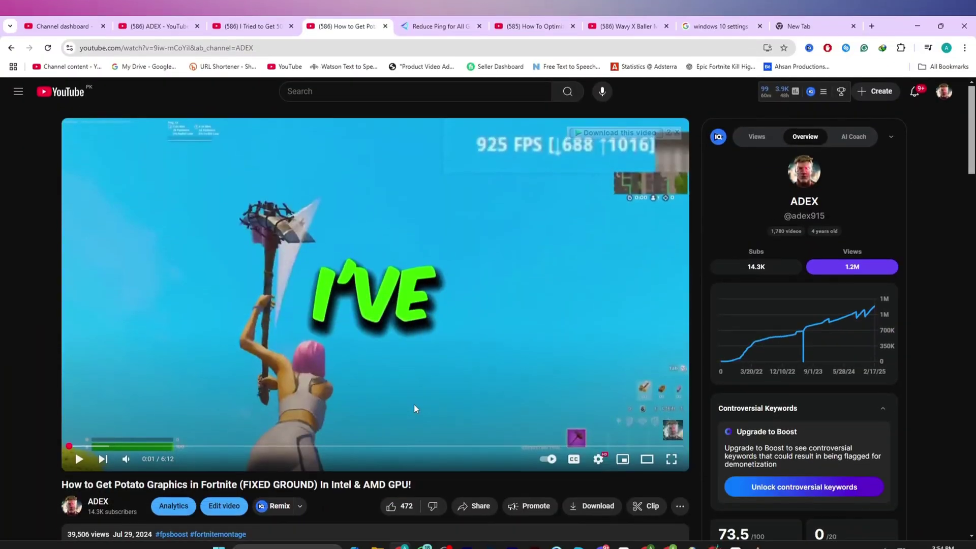
# Select all 5,025 items in the user's %temp% folder and send them to the Recycle Bin.
pyautogui.scroll(-3, 415, 402)
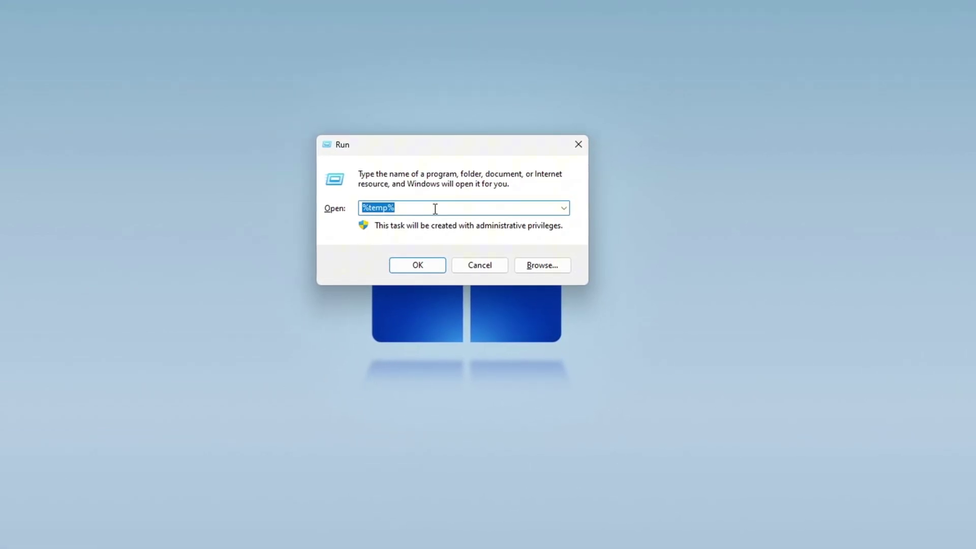
pyautogui.click(412, 274)
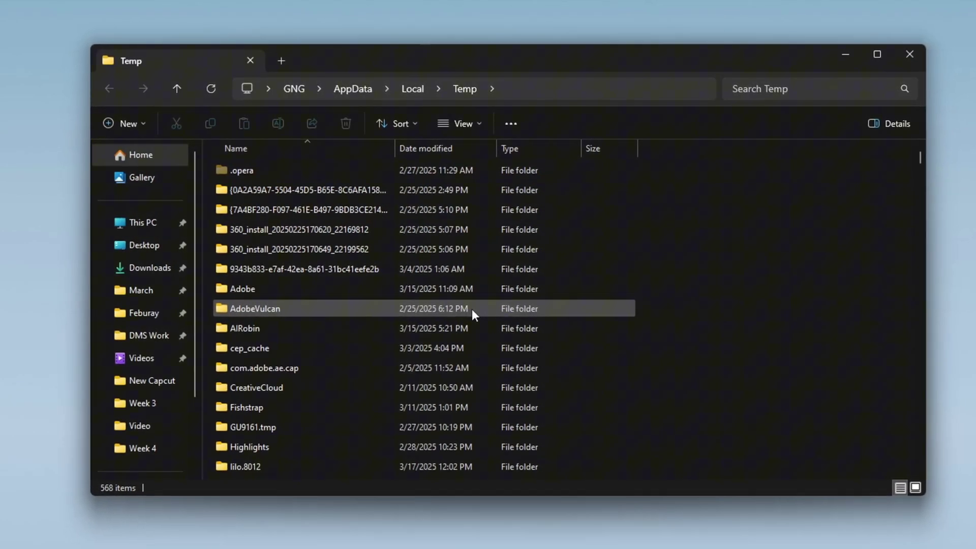
pyautogui.hotkey('ctrl', 'a')
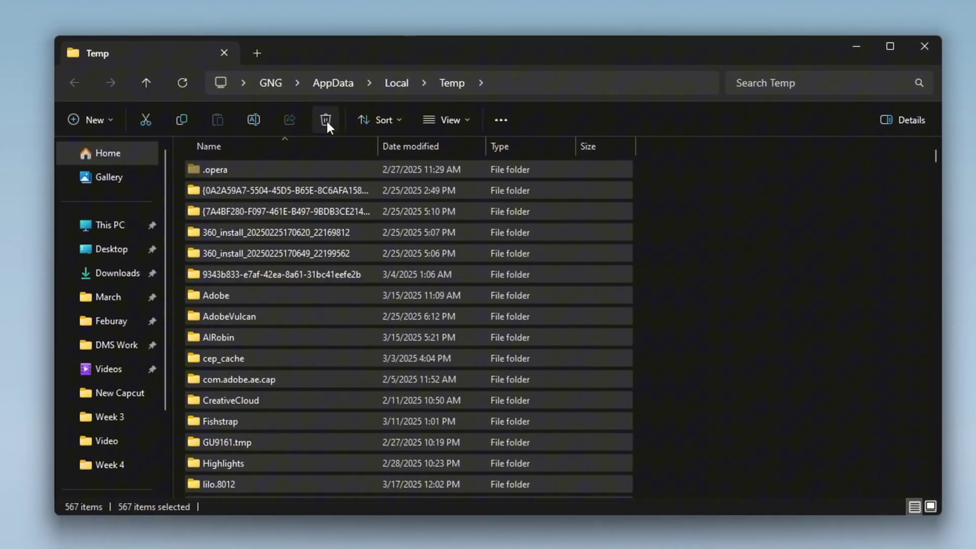
pyautogui.click(329, 120)
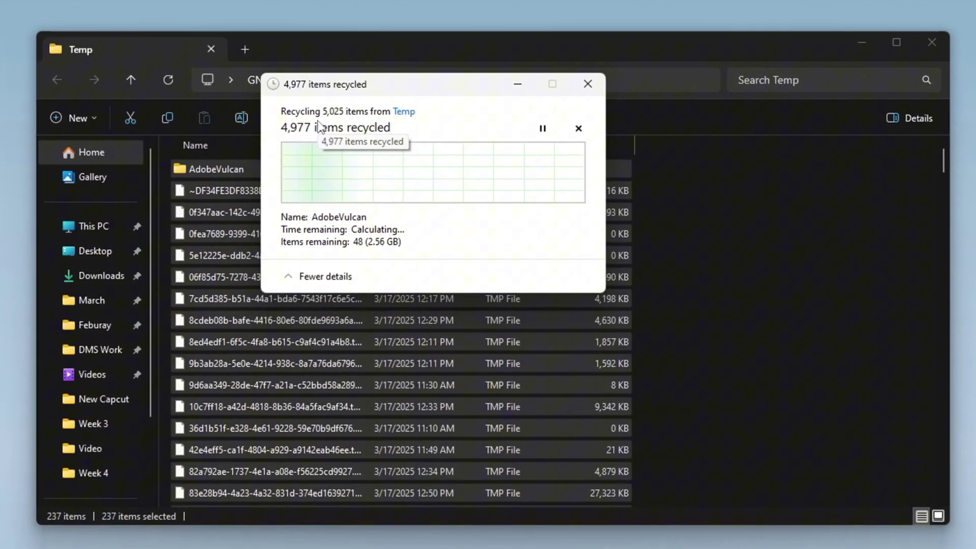
# Open C:\Windows\Temp through Run with 'temp' and delete everything in it.
pyautogui.press('super+r')
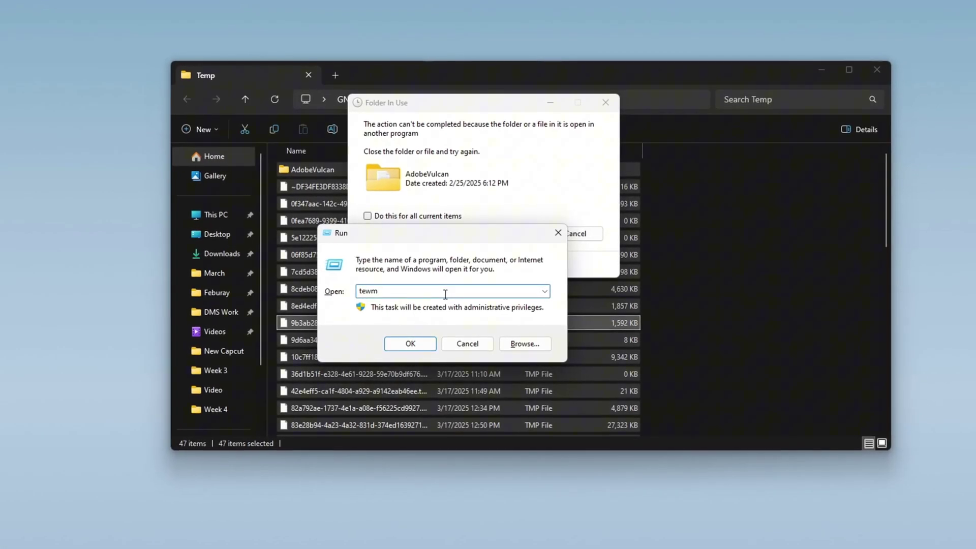
pyautogui.write('temp')
pyautogui.press('Return')
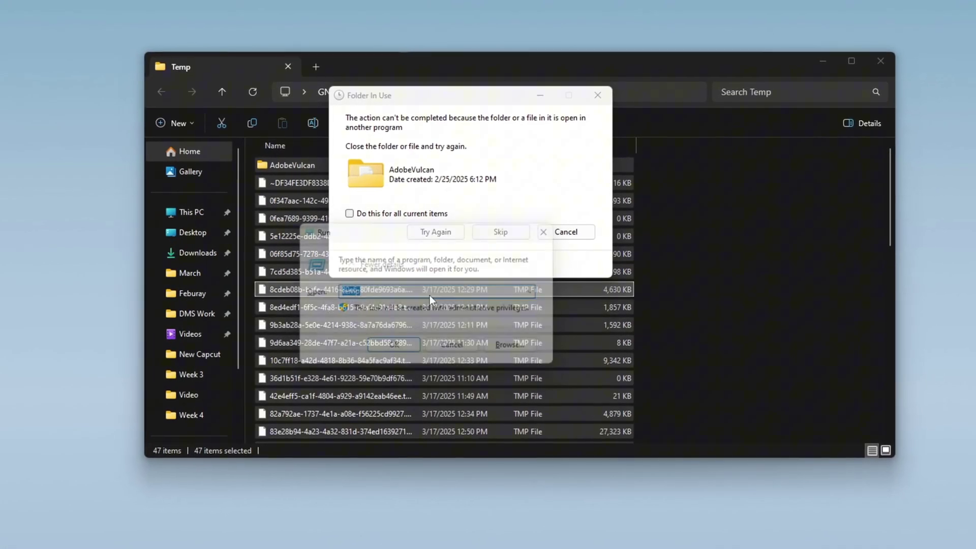
pyautogui.hotkey('ctrl', 'a')
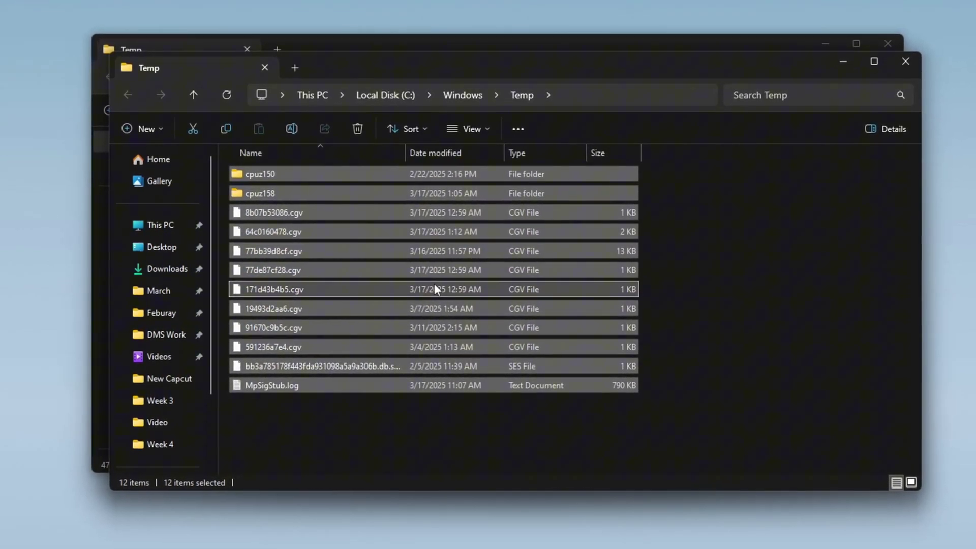
pyautogui.press('Delete')
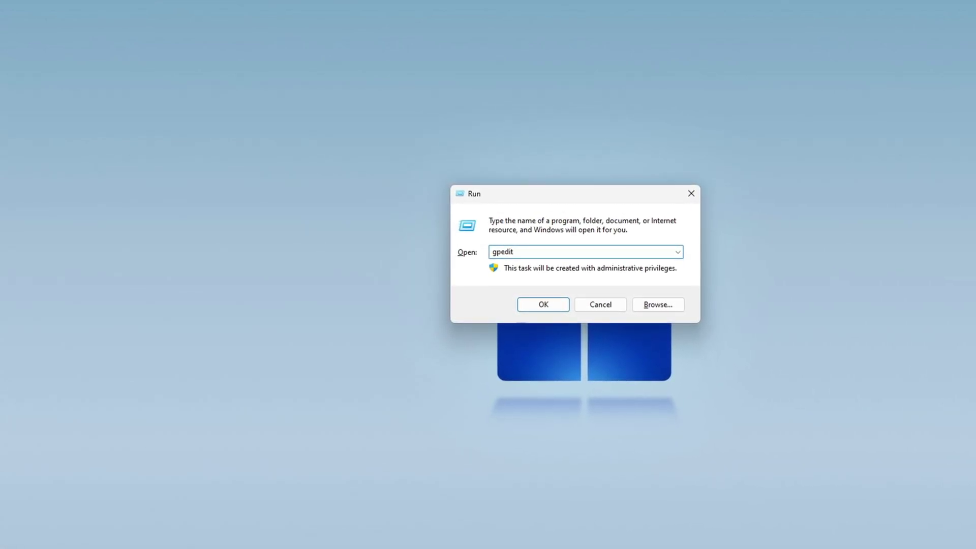
# Launch gpedit and set the Turn off Power Throttling policy to Enabled.
pyautogui.press('Return')
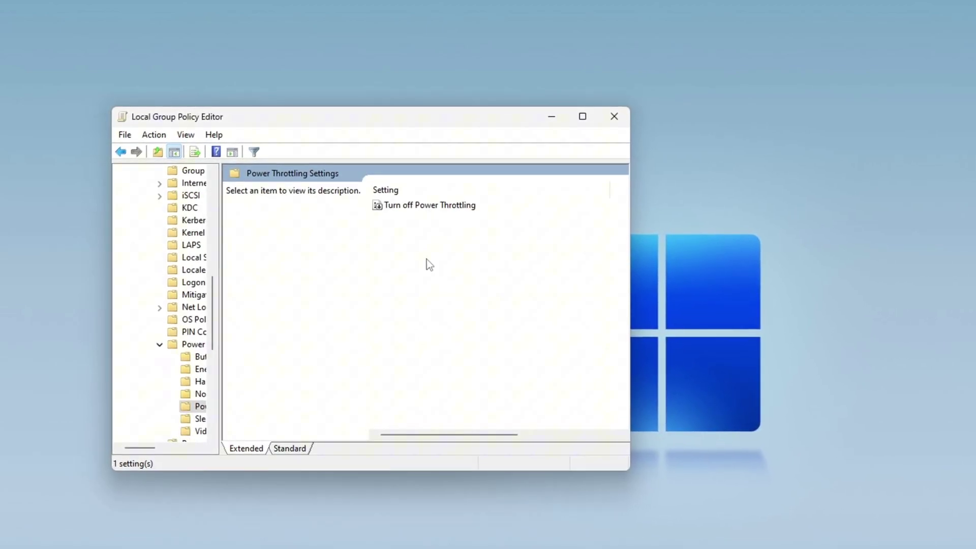
pyautogui.doubleClick(432, 211)
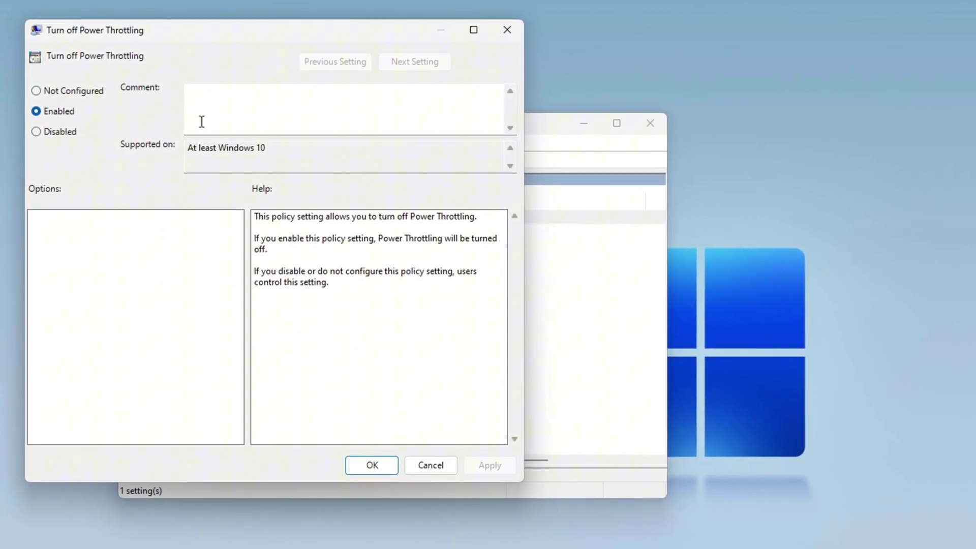
pyautogui.click(386, 470)
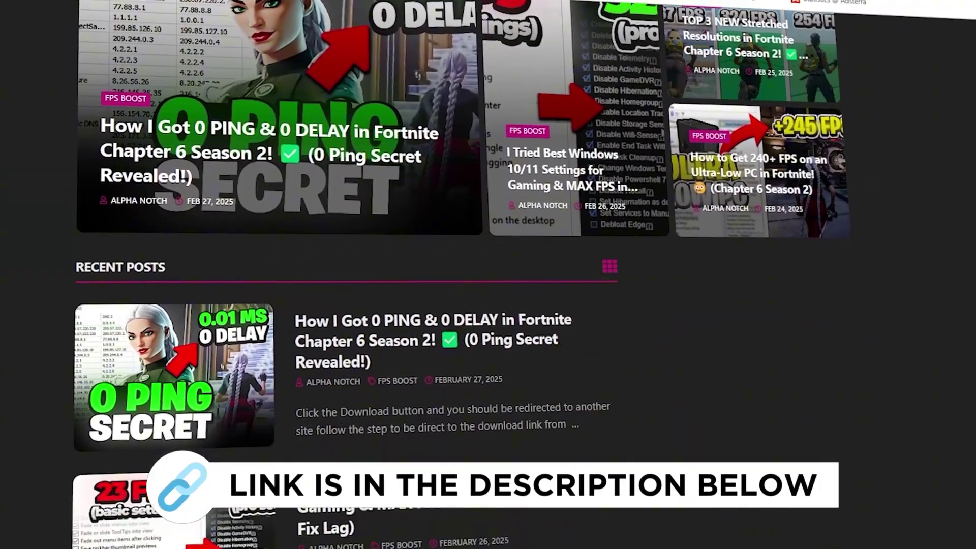
pyautogui.scroll(-5, 346, 305)
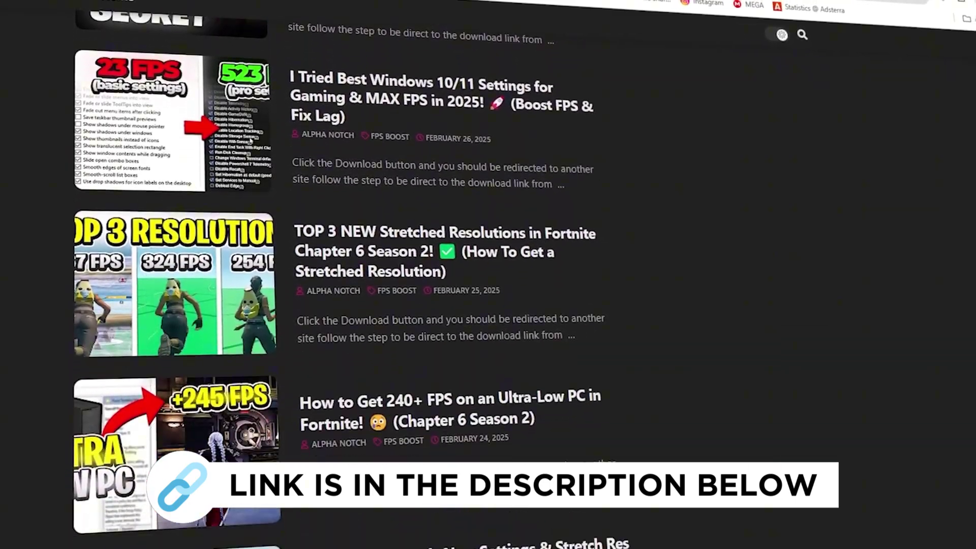
pyautogui.scroll(-6, 346, 305)
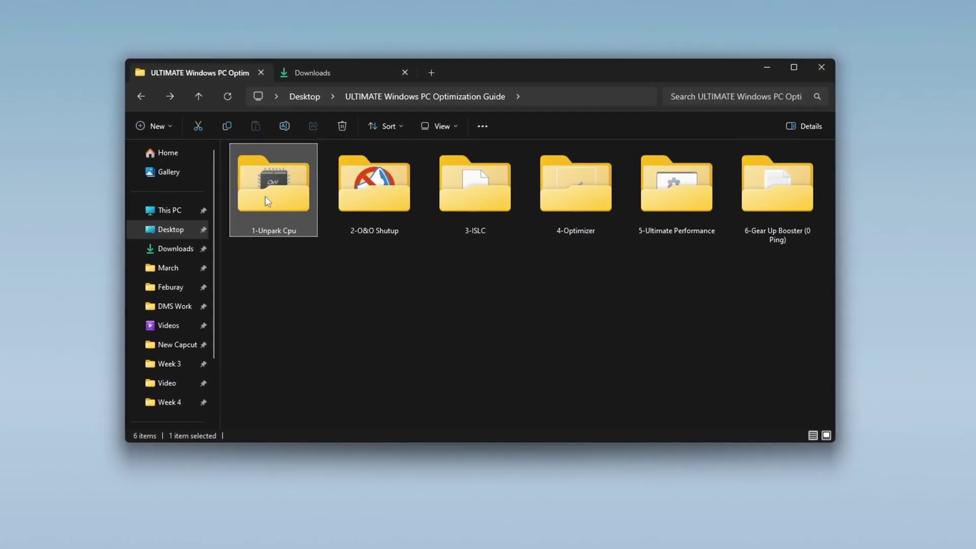
# Run UnparkCpu.exe from the 1-Unpark Cpu folder as administrator.
pyautogui.doubleClick(264, 196)
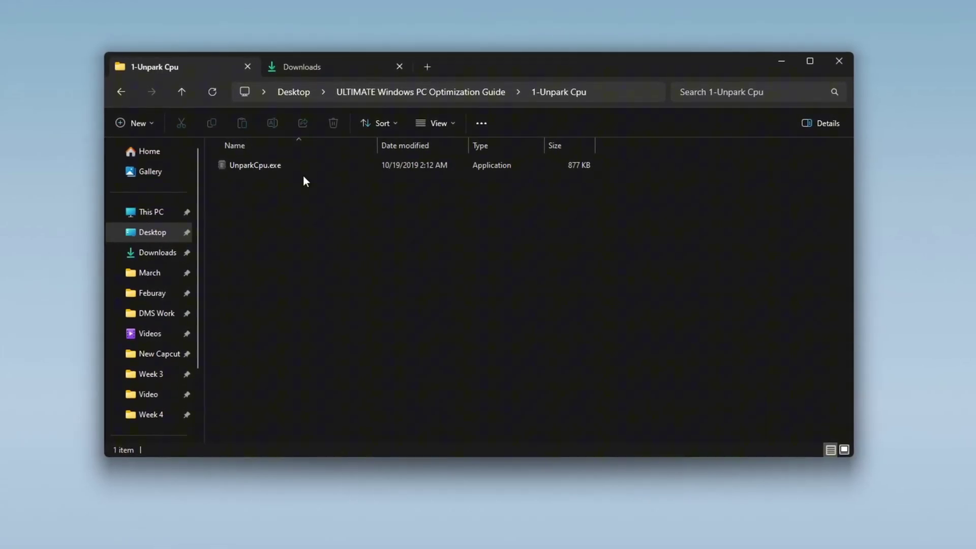
pyautogui.click(294, 166)
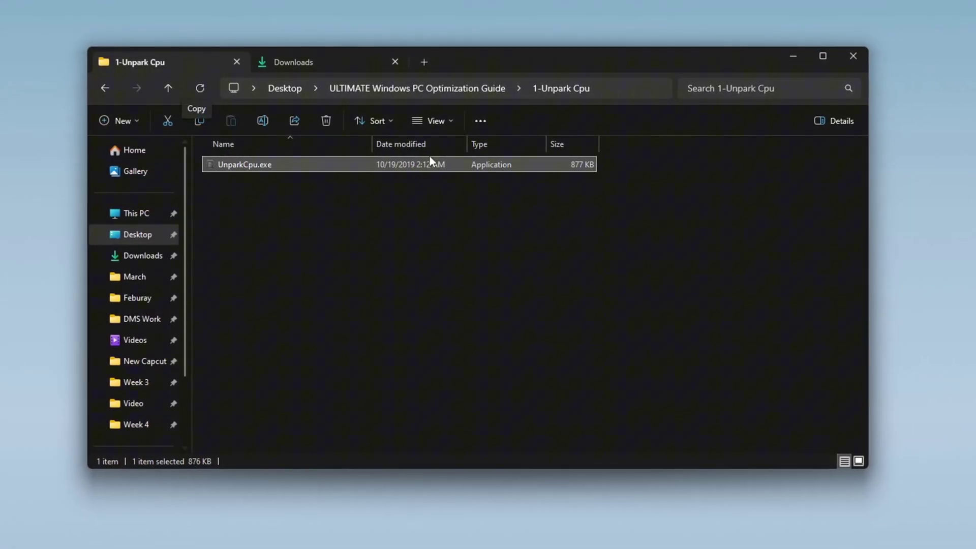
pyautogui.rightClick(306, 166)
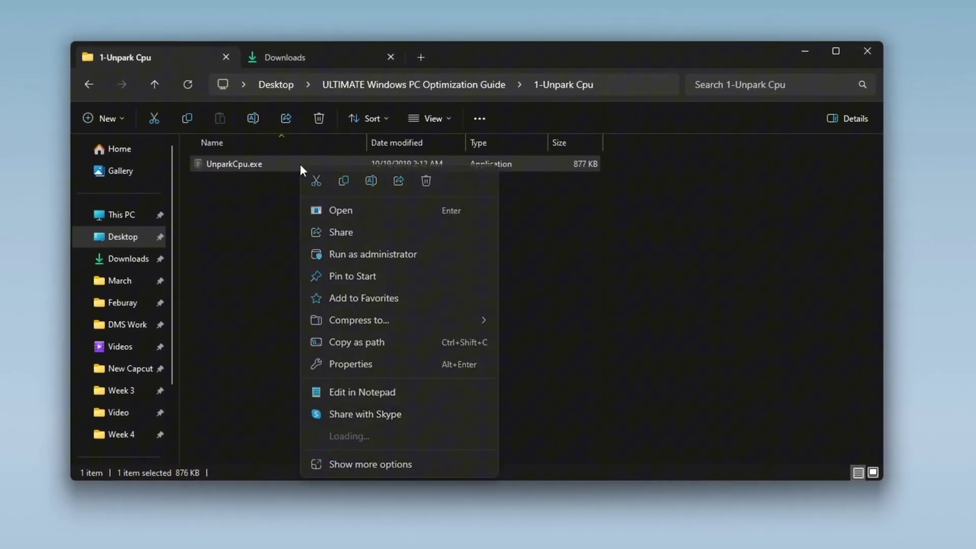
pyautogui.click(366, 256)
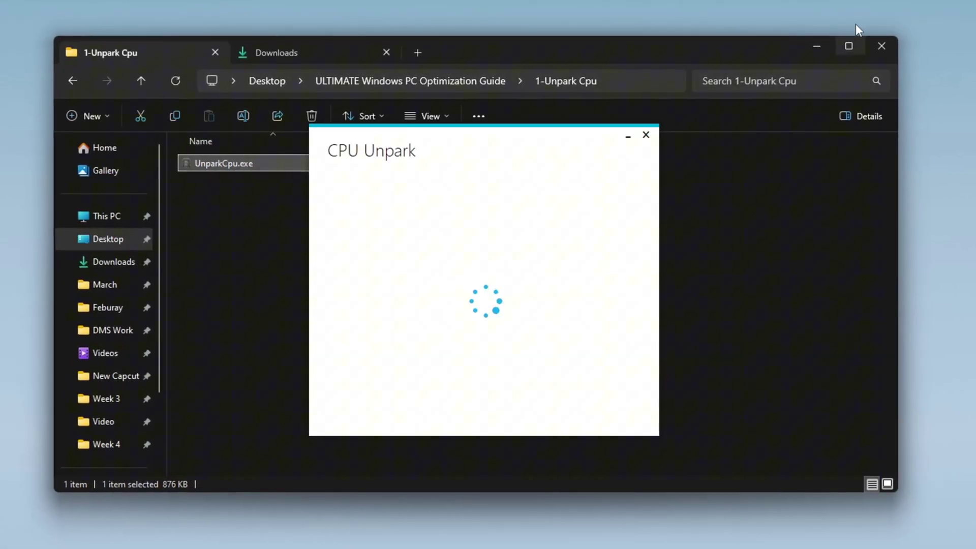
# Unpark all 16 CPU cores and apply the change, dismissing the success message.
pyautogui.click(814, 47)
pyautogui.moveTo(523, 139); pyautogui.dragTo(530, 107)
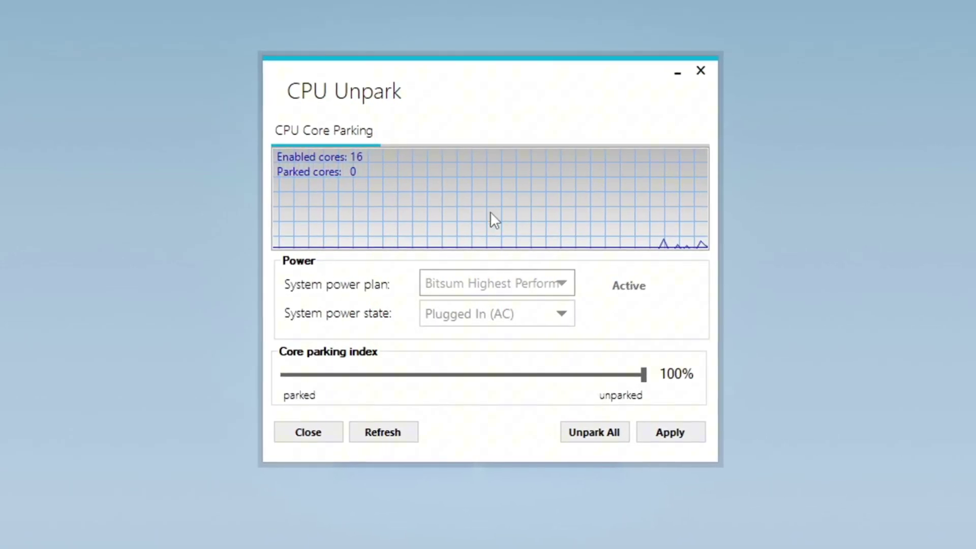
pyautogui.click(605, 437)
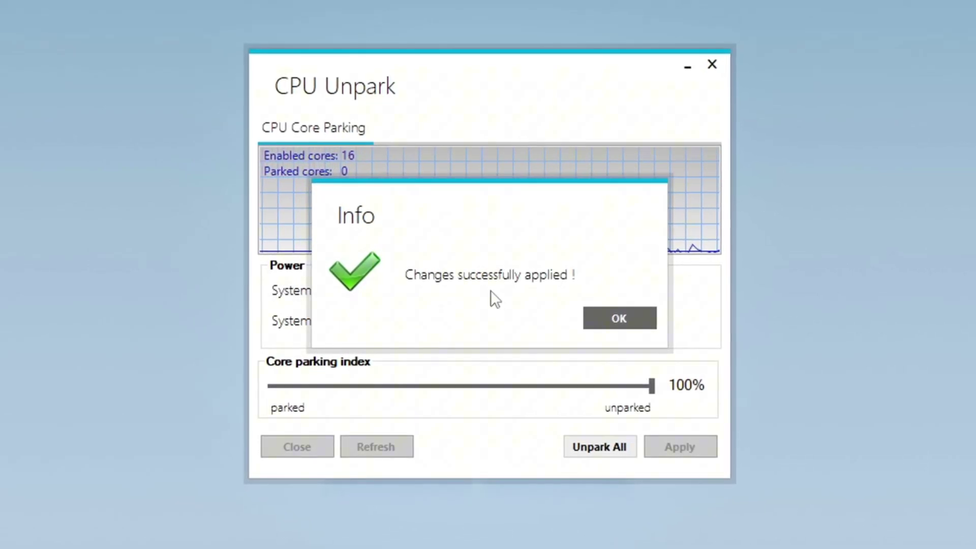
pyautogui.click(620, 319)
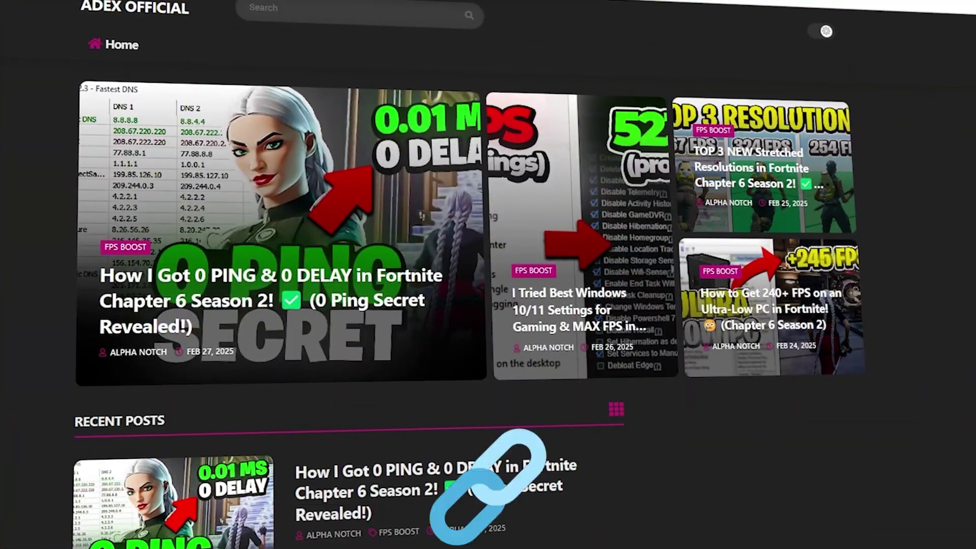
pyautogui.scroll(-7, 488, 274)
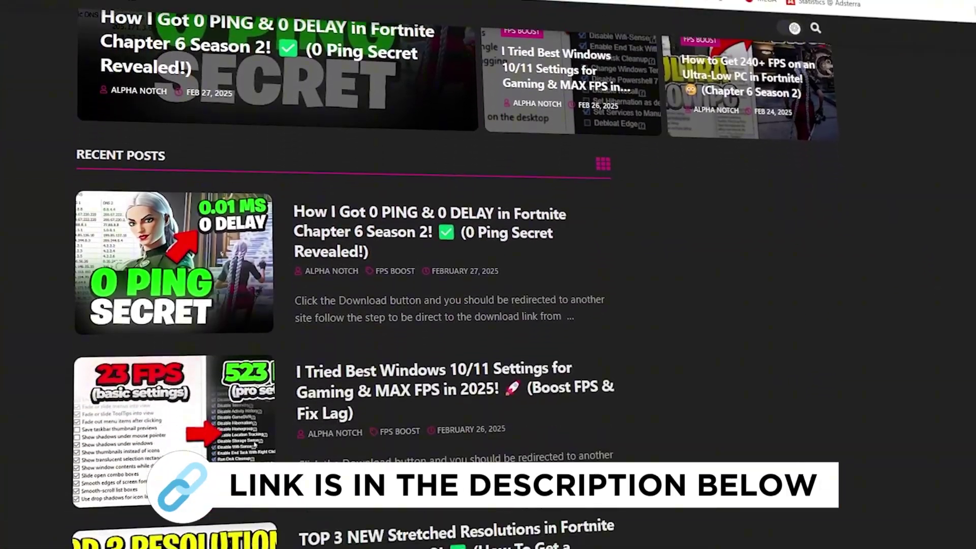
pyautogui.scroll(-8, 254, 334)
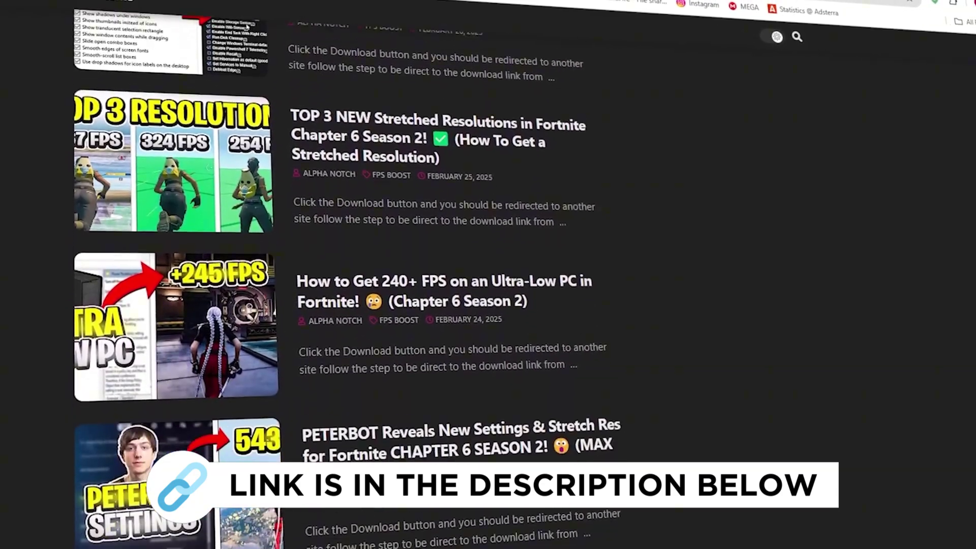
pyautogui.scroll(-2, 488, 275)
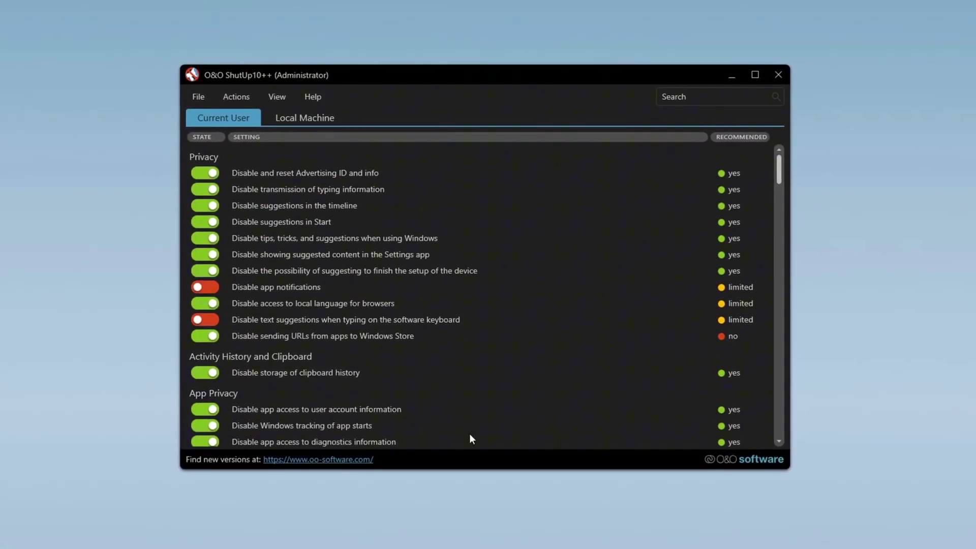
# Apply only the recommended O&O ShutUp10++ settings, declining the restore point.
pyautogui.click(230, 95)
pyautogui.click(304, 111)
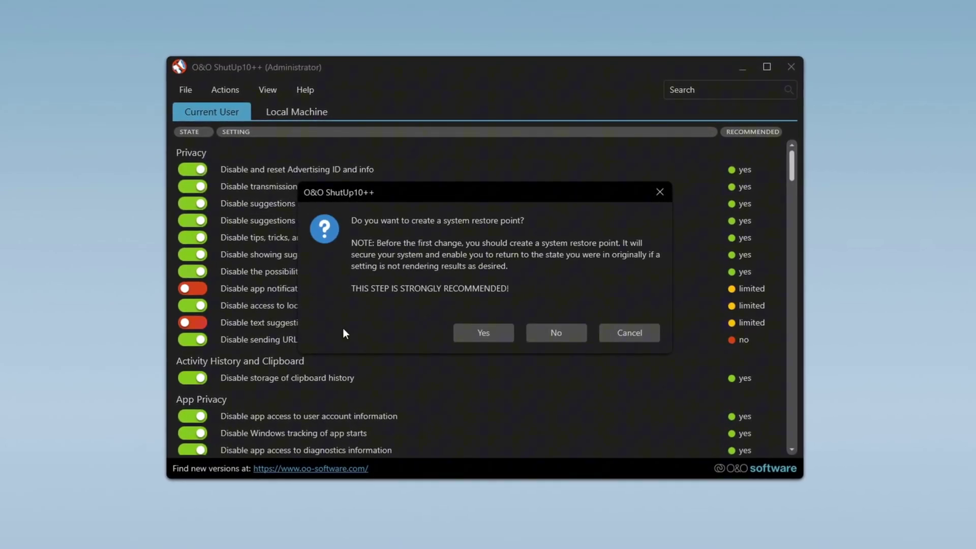
pyautogui.click(563, 333)
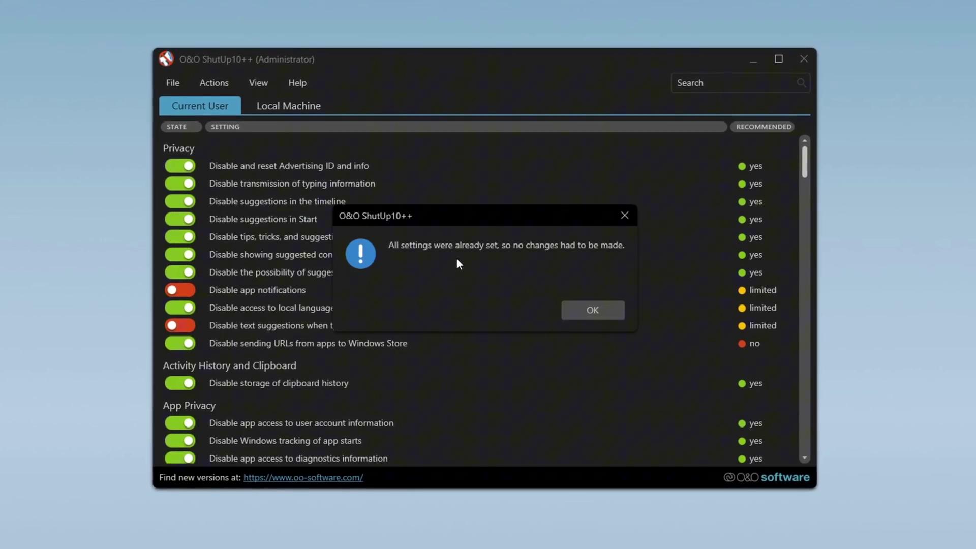
pyautogui.click(593, 310)
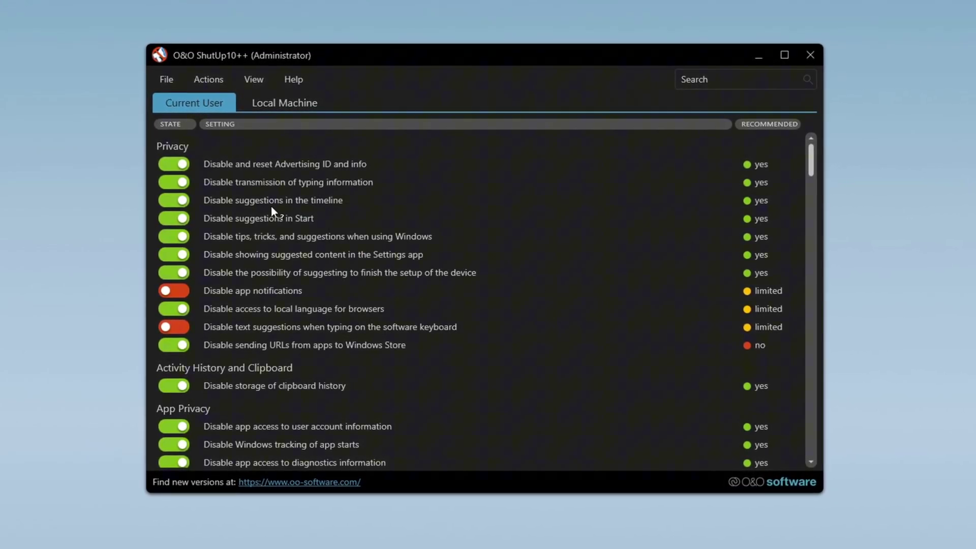
pyautogui.scroll(-2, 262, 224)
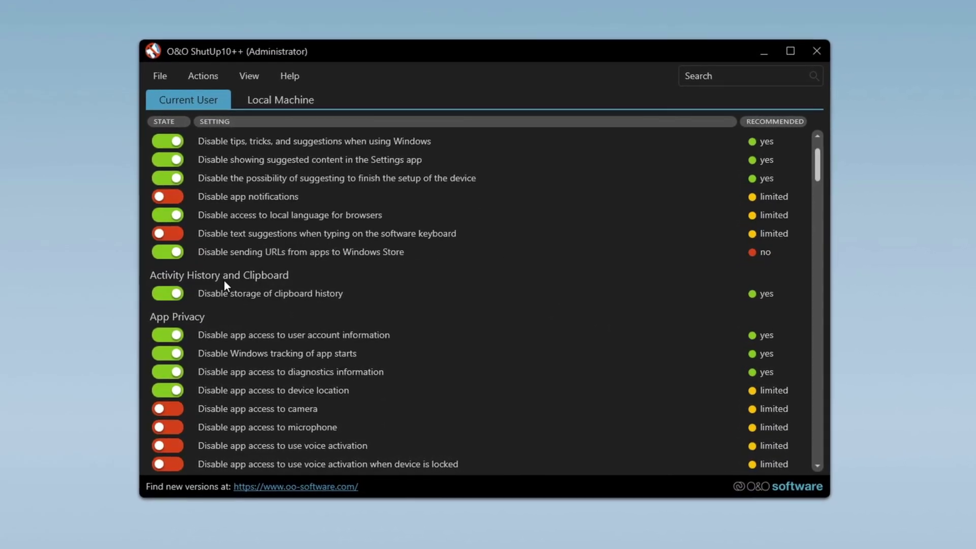
pyautogui.click(201, 74)
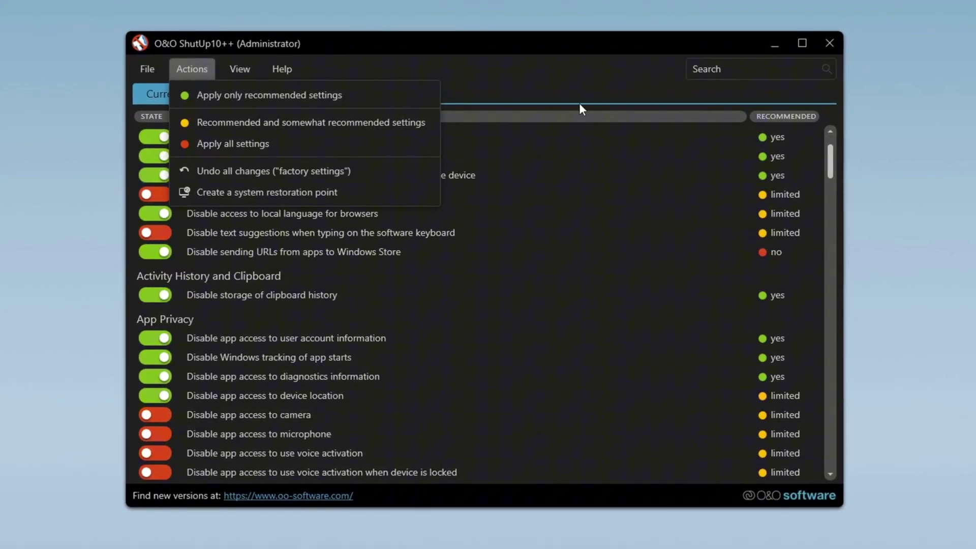
pyautogui.click(464, 101)
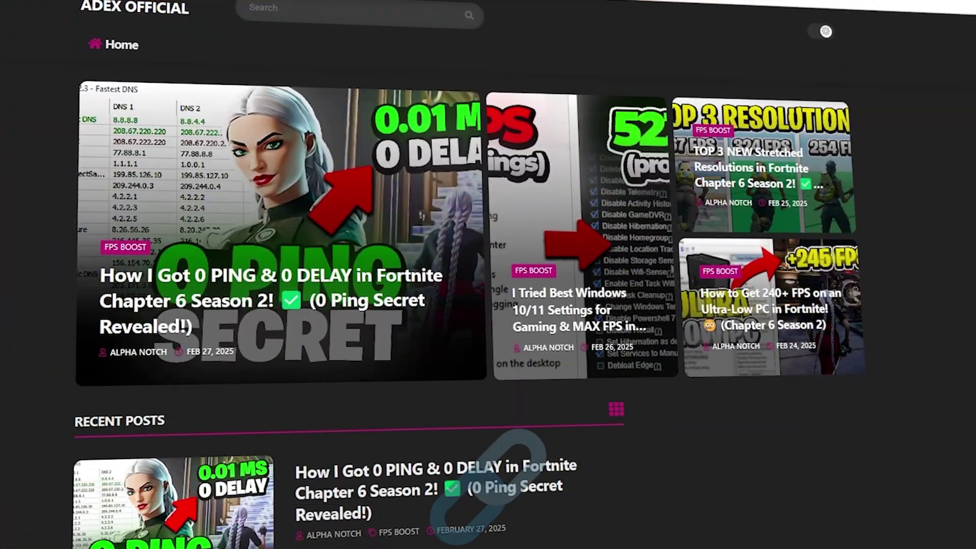
pyautogui.scroll(-8, 488, 254)
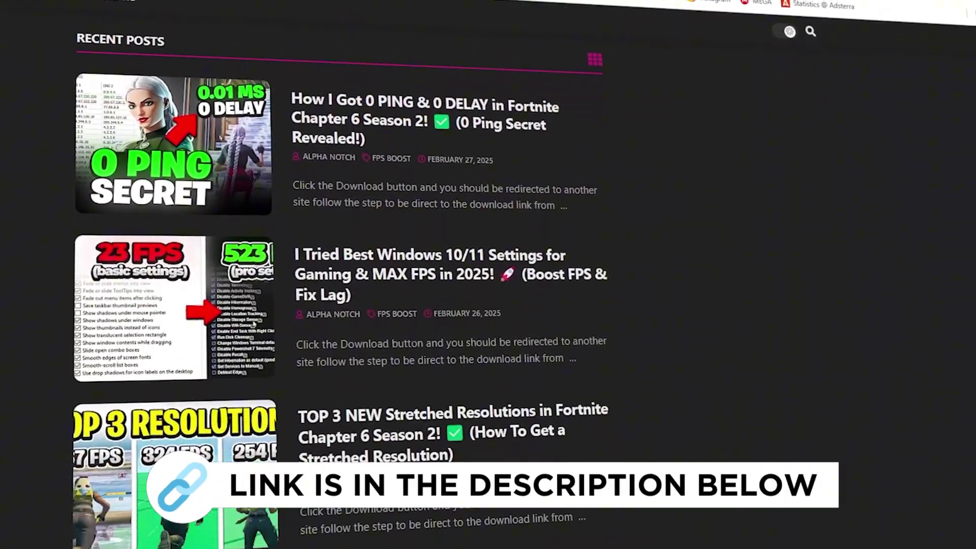
pyautogui.scroll(-8, 340, 274)
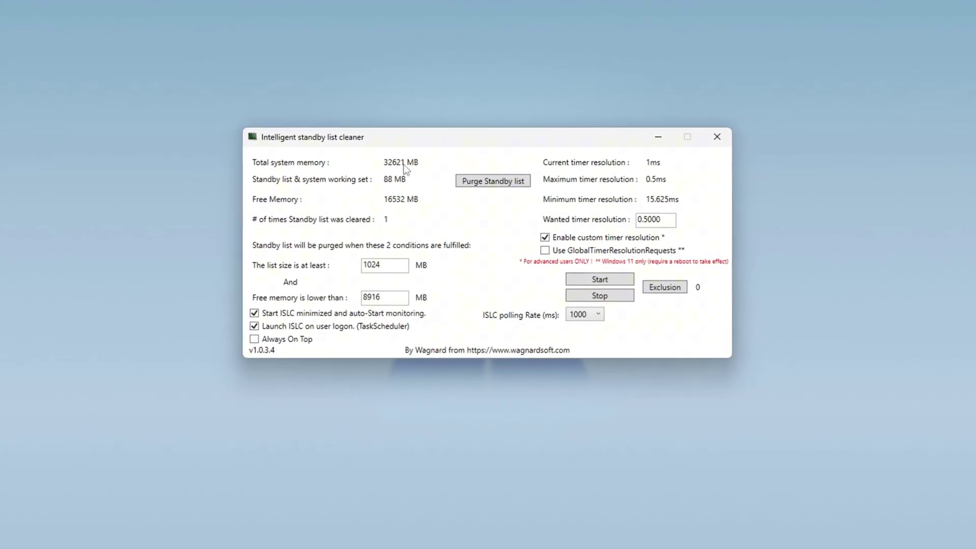
# Set free memory to 16000 MB with polling rate 1000, start monitoring, and purge the standby list.
pyautogui.doubleClick(360, 303)
pyautogui.write('16')
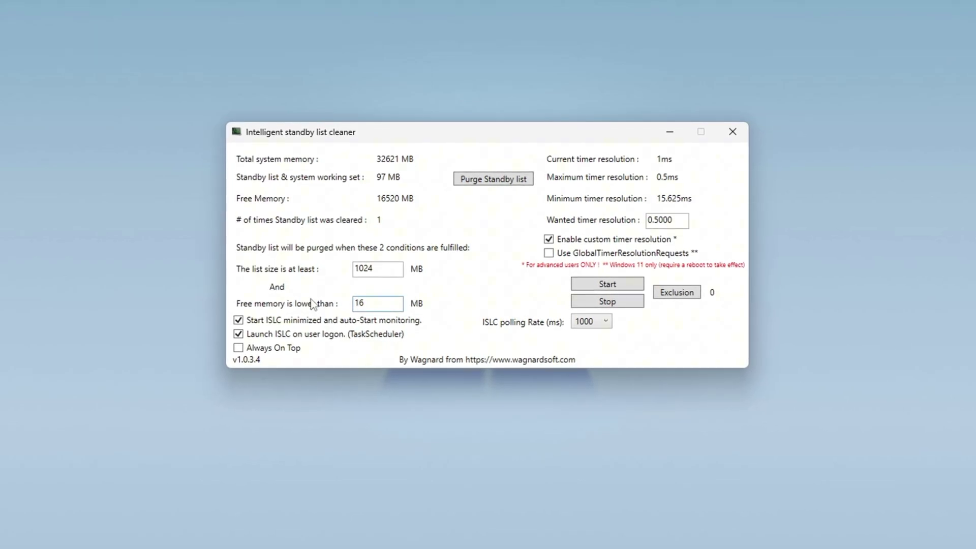
pyautogui.write('000')
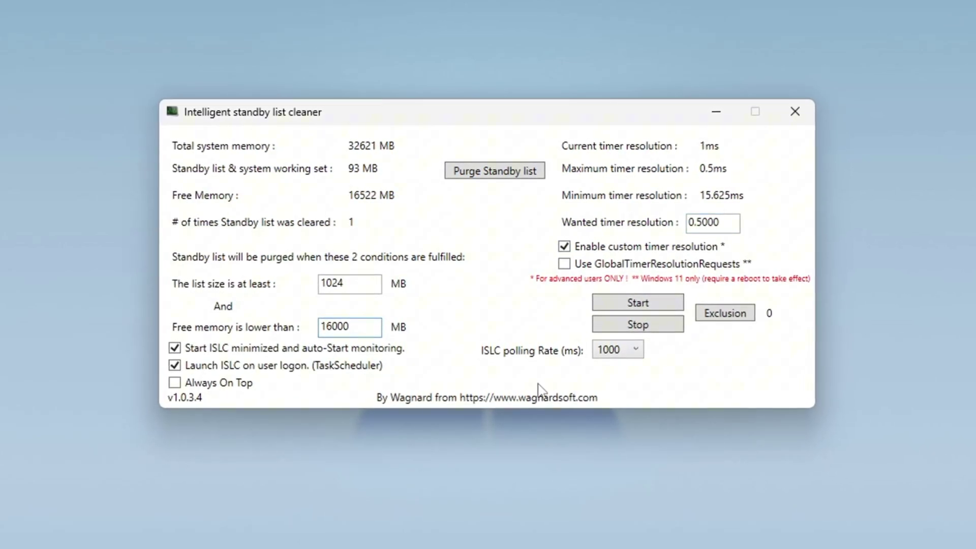
pyautogui.click(617, 350)
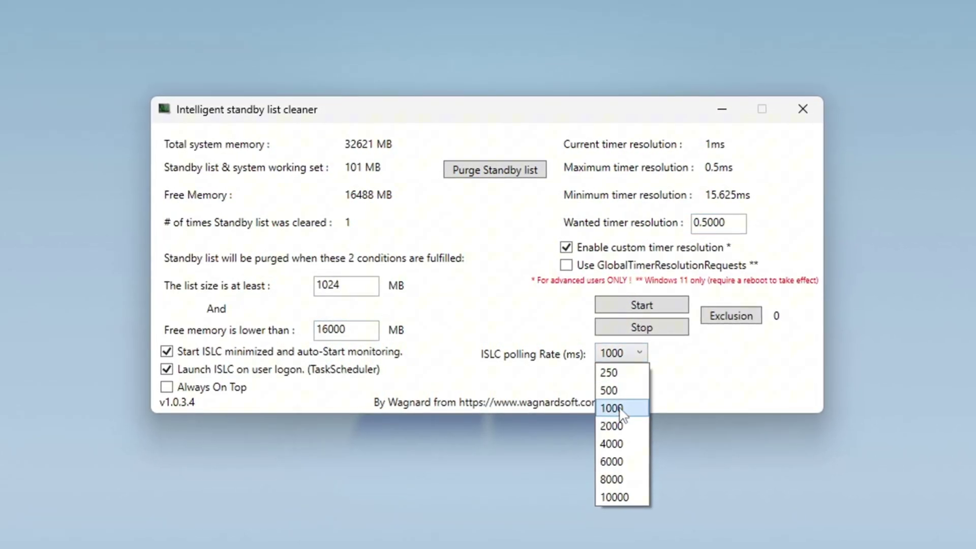
pyautogui.click(615, 408)
pyautogui.click(634, 353)
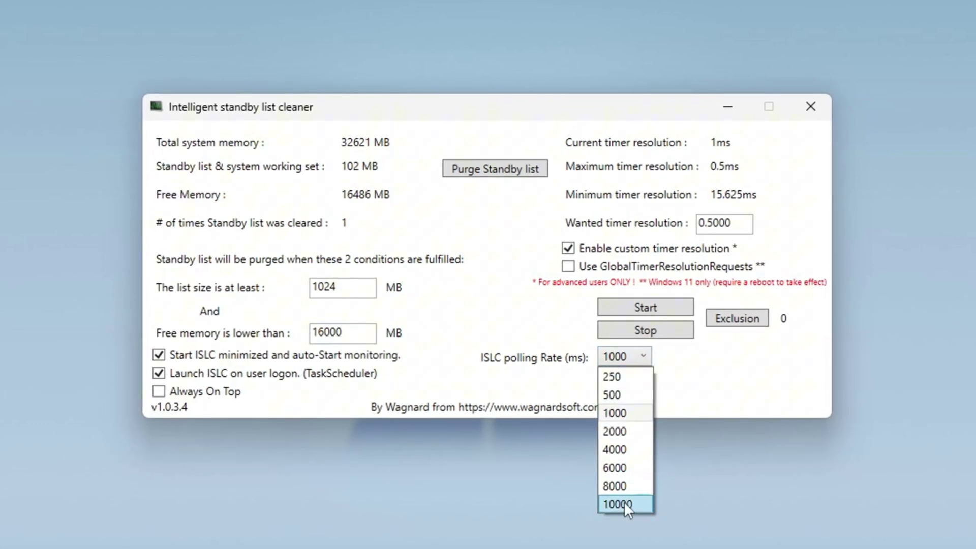
pyautogui.click(624, 413)
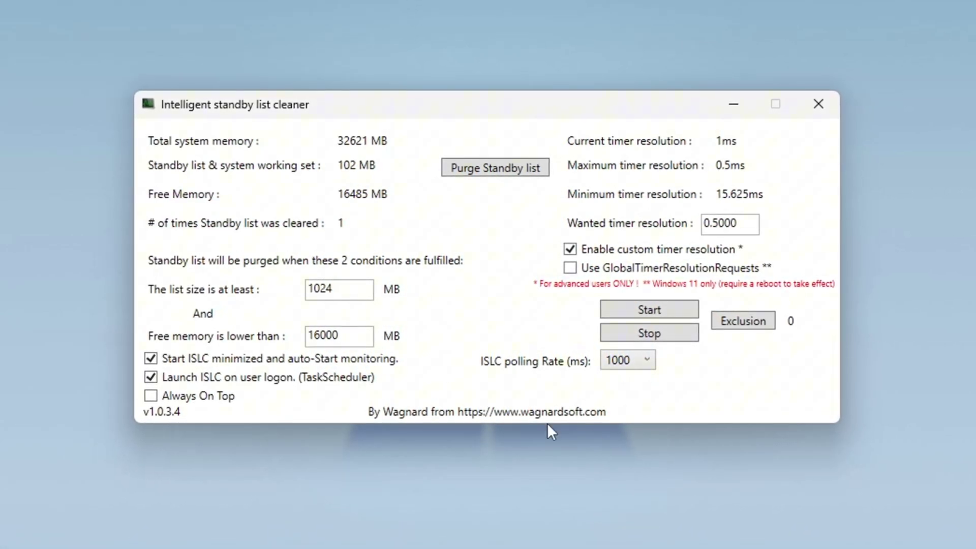
pyautogui.click(661, 312)
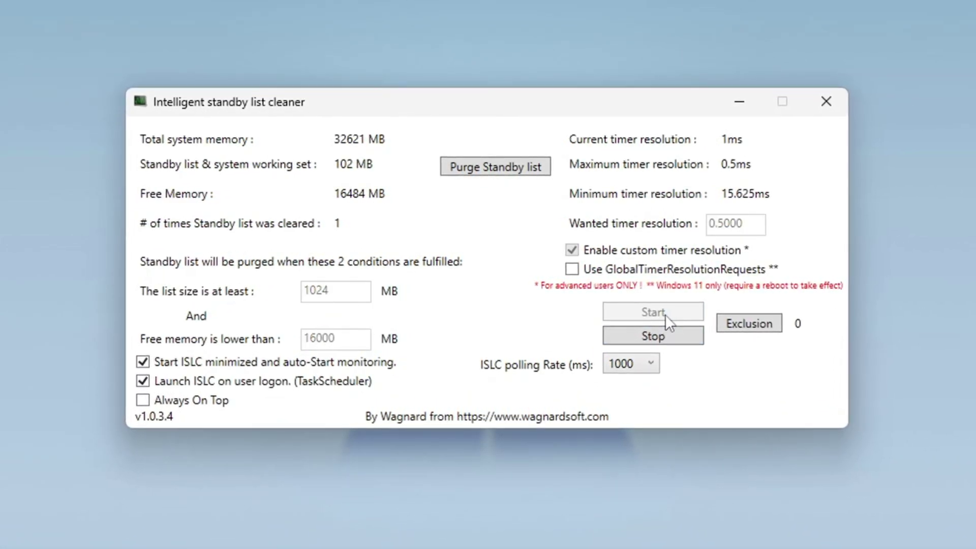
pyautogui.click(505, 165)
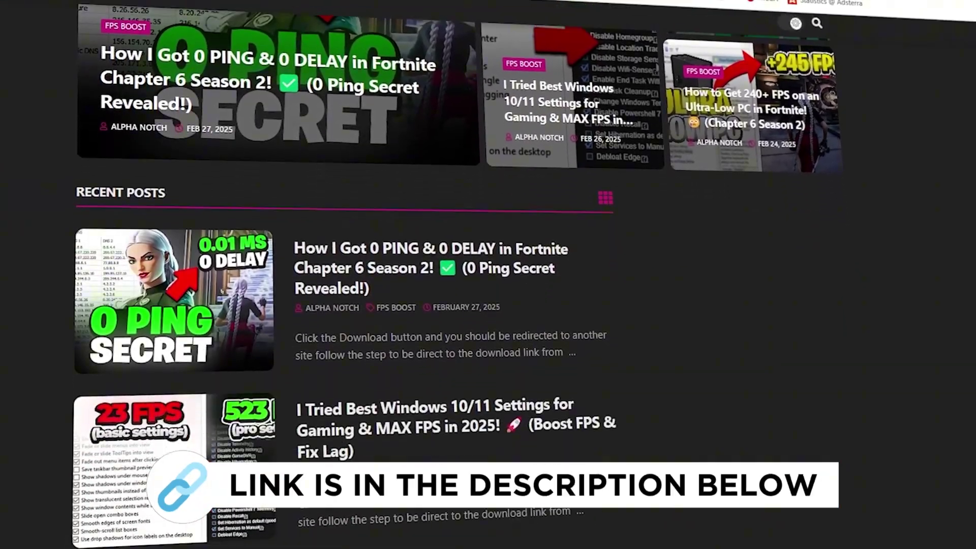
pyautogui.scroll(-8, 488, 275)
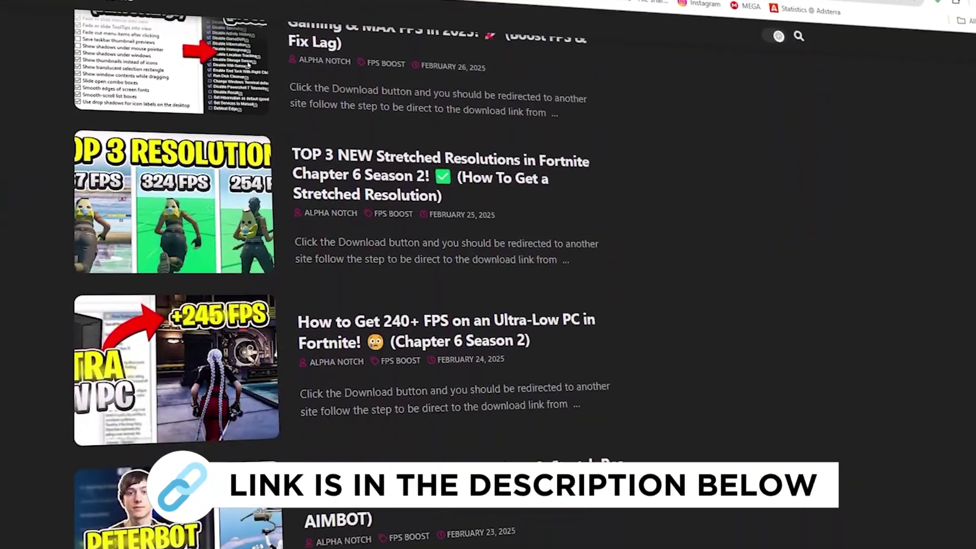
pyautogui.scroll(-5, 488, 275)
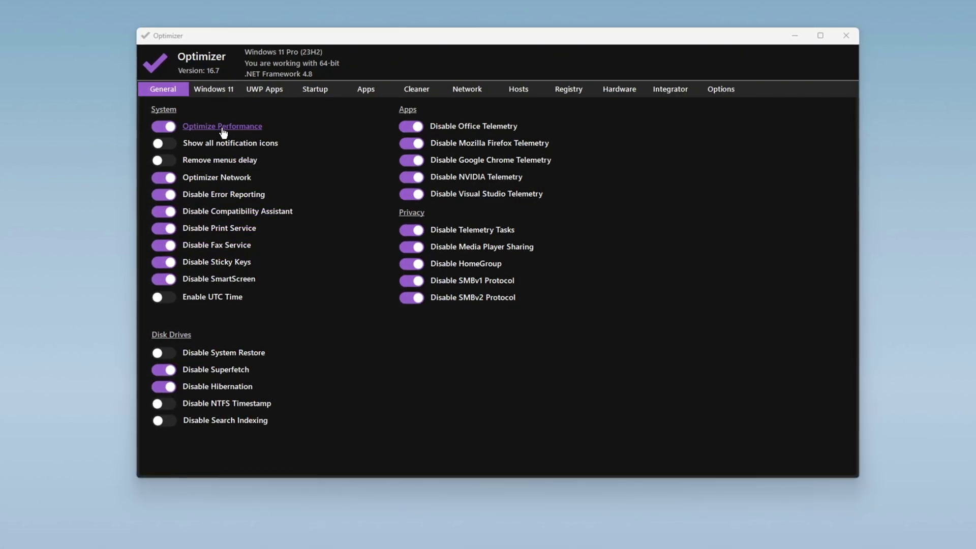
# Switch on the Show all notification icons tweak in Optimizer's General settings.
pyautogui.click(229, 144)
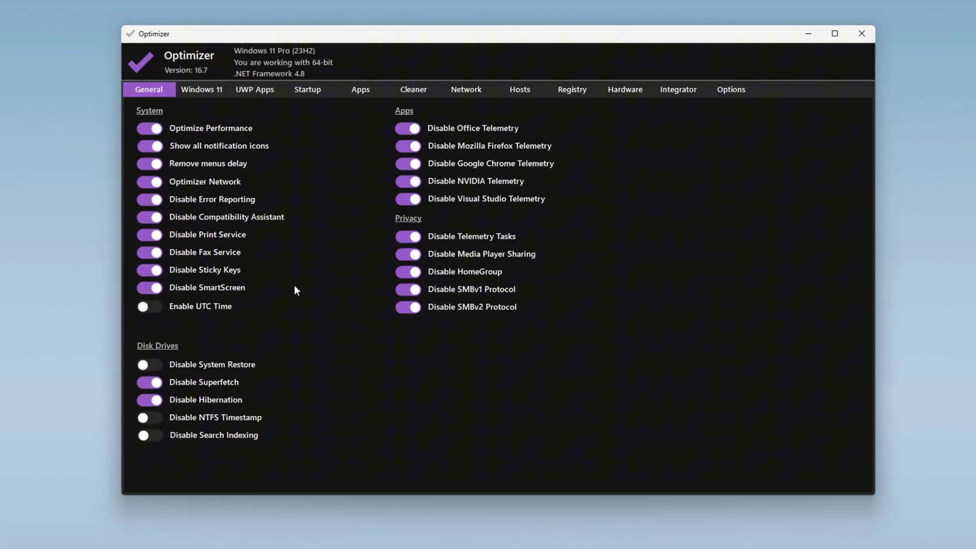
# Under Optimizer's Windows 11 tweaks, enable Disable Edge Discover and Disable Sensor Services.
pyautogui.click(202, 89)
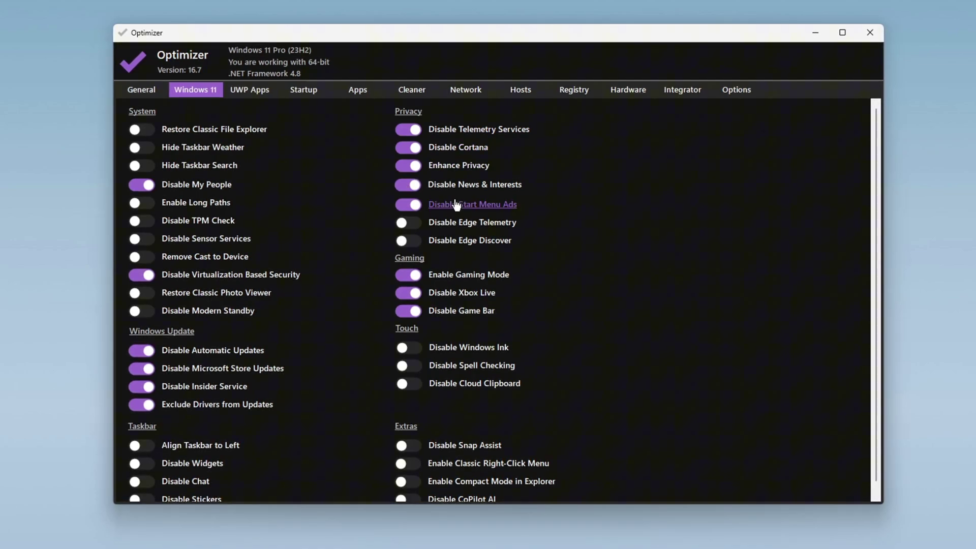
pyautogui.click(413, 243)
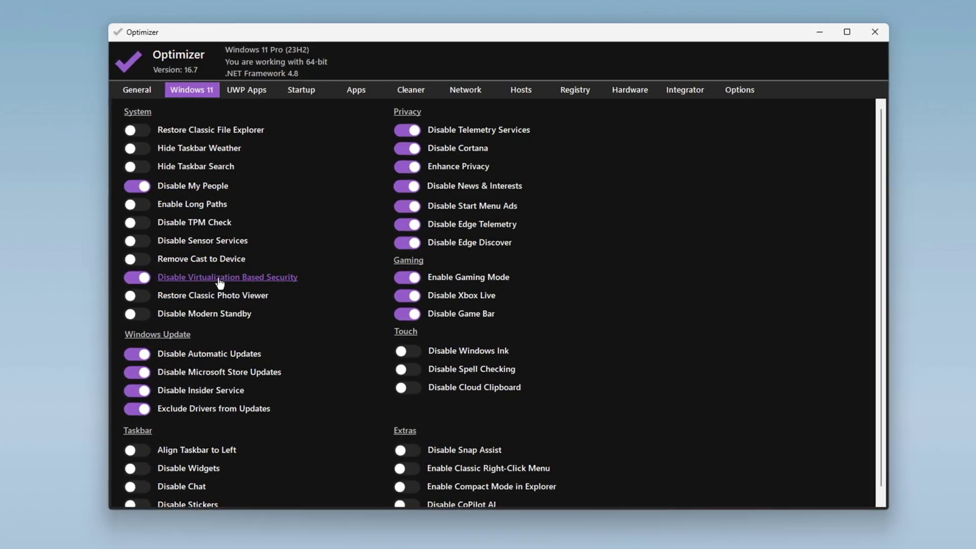
pyautogui.click(196, 242)
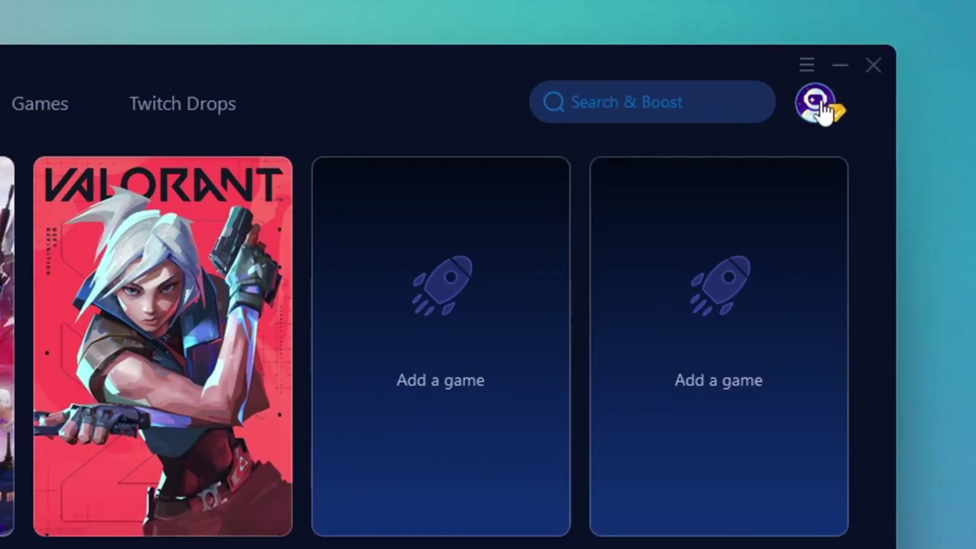
# View the account profile, browse the supported games list, and return to the Home library.
pyautogui.click(823, 112)
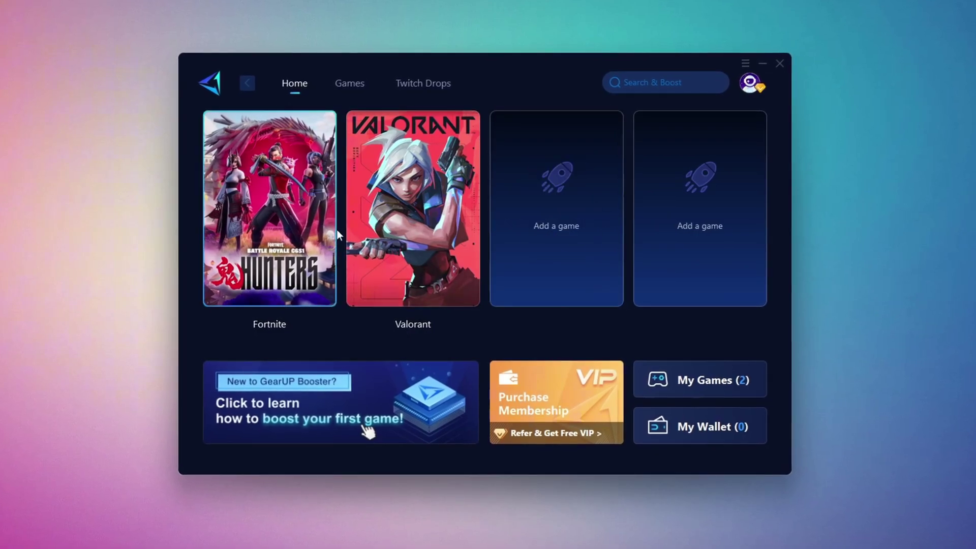
pyautogui.click(359, 87)
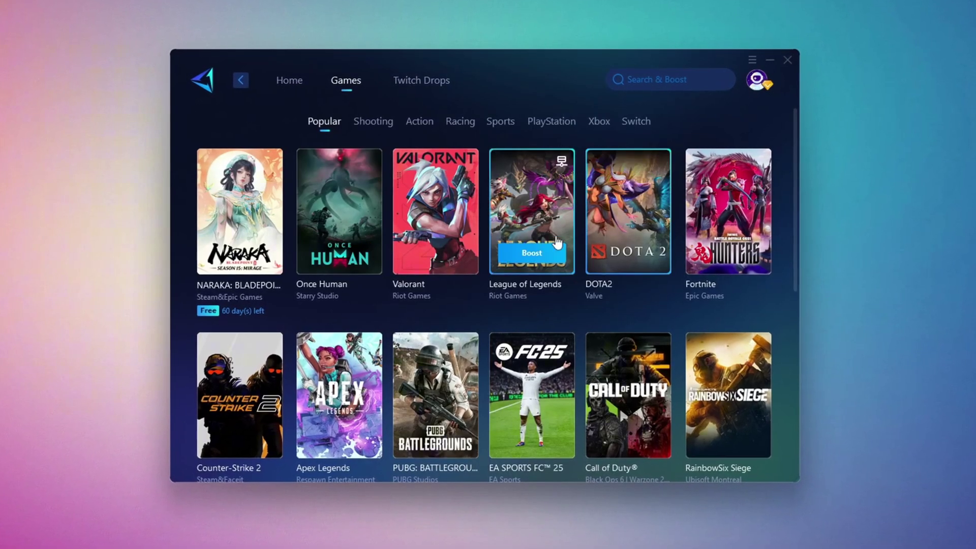
pyautogui.scroll(-5, 534, 213)
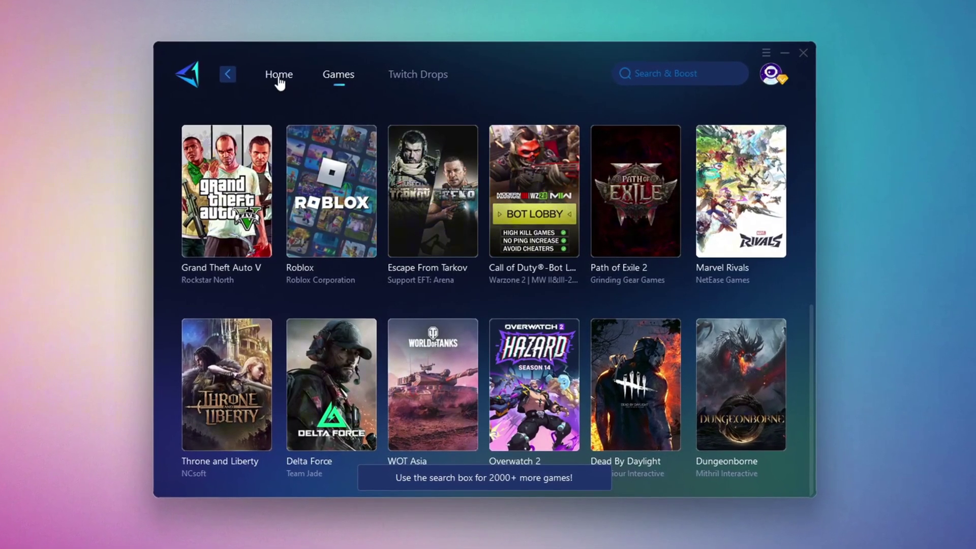
pyautogui.click(281, 76)
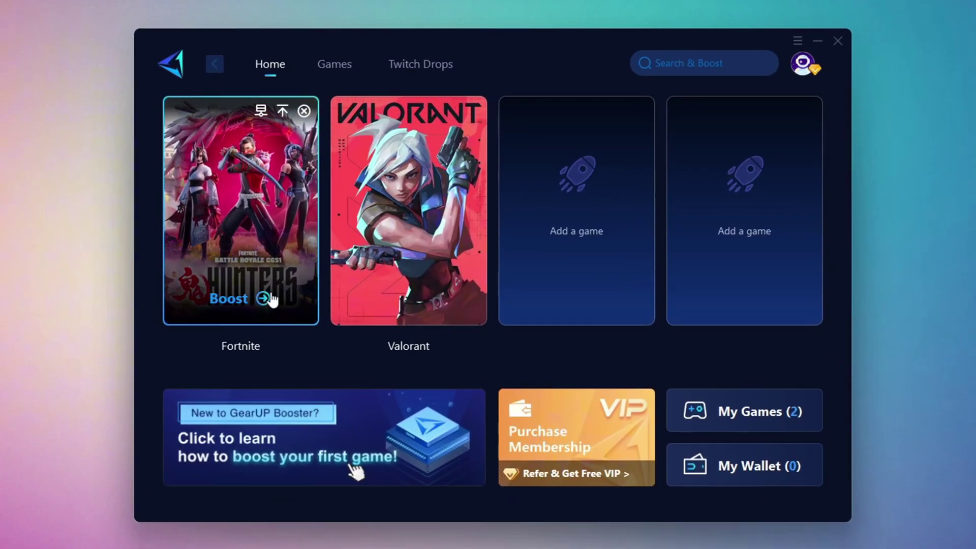
# Boost Fortnite on the Middle East server region using the Auto node.
pyautogui.click(232, 297)
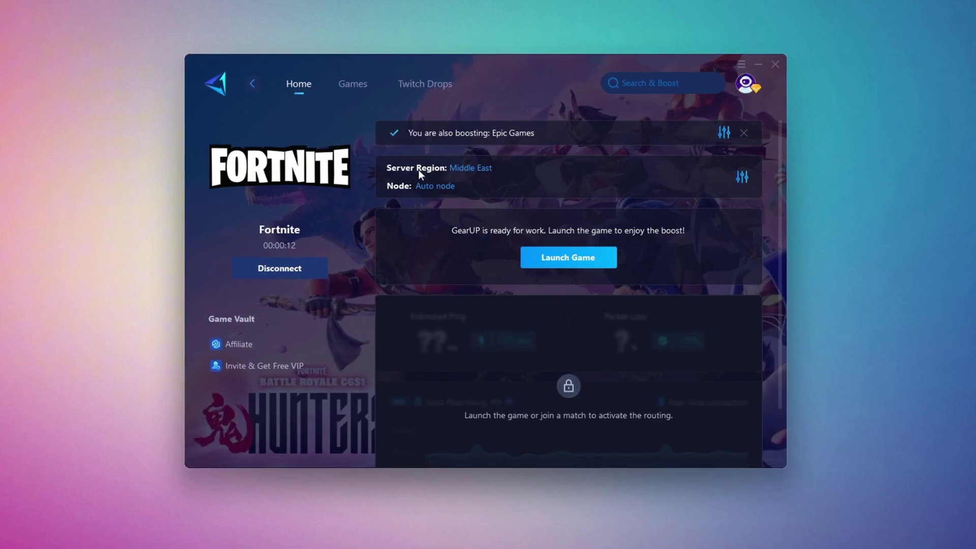
pyautogui.click(470, 169)
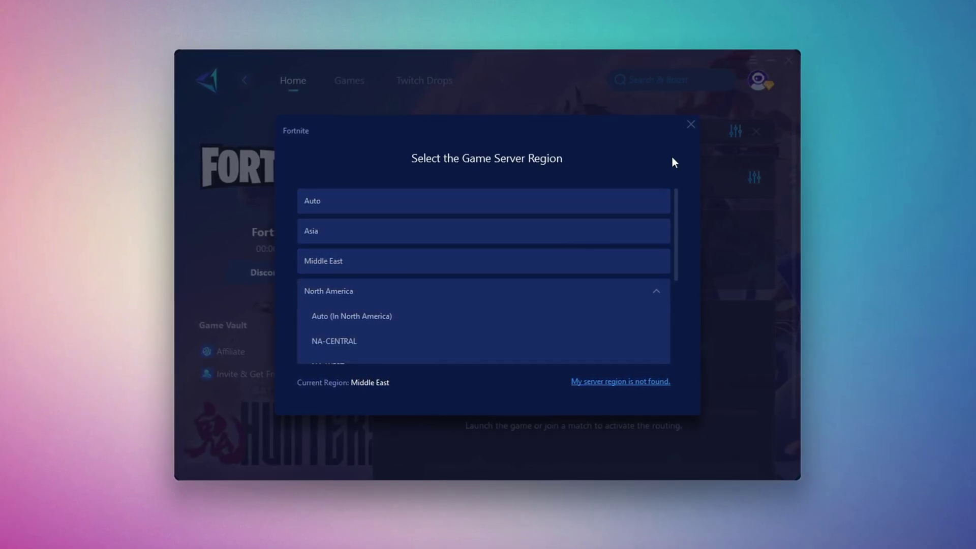
pyautogui.click(690, 124)
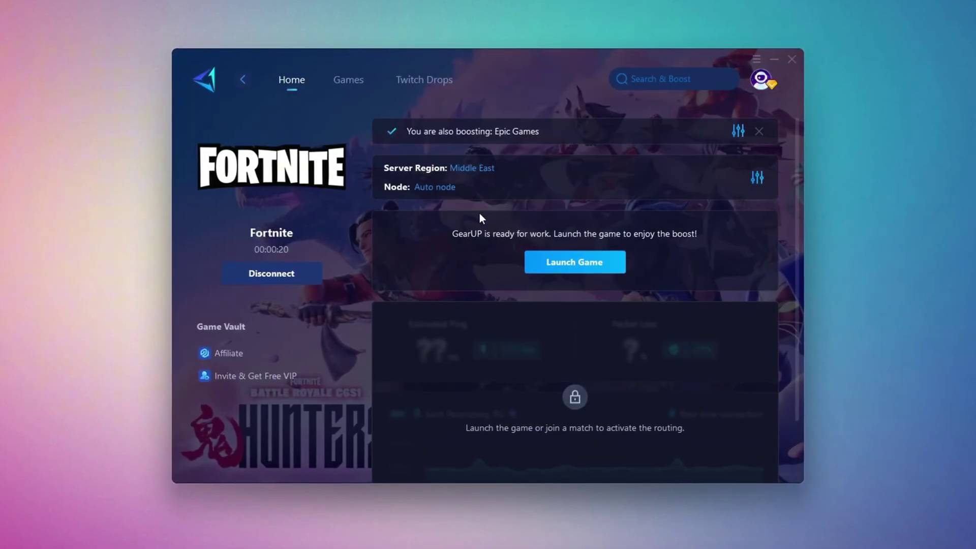
pyautogui.click(435, 188)
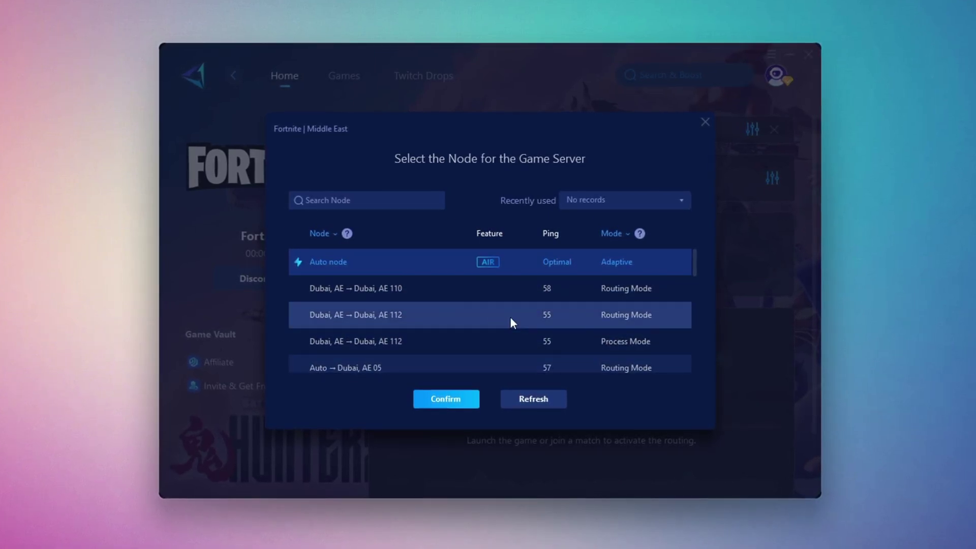
pyautogui.click(705, 122)
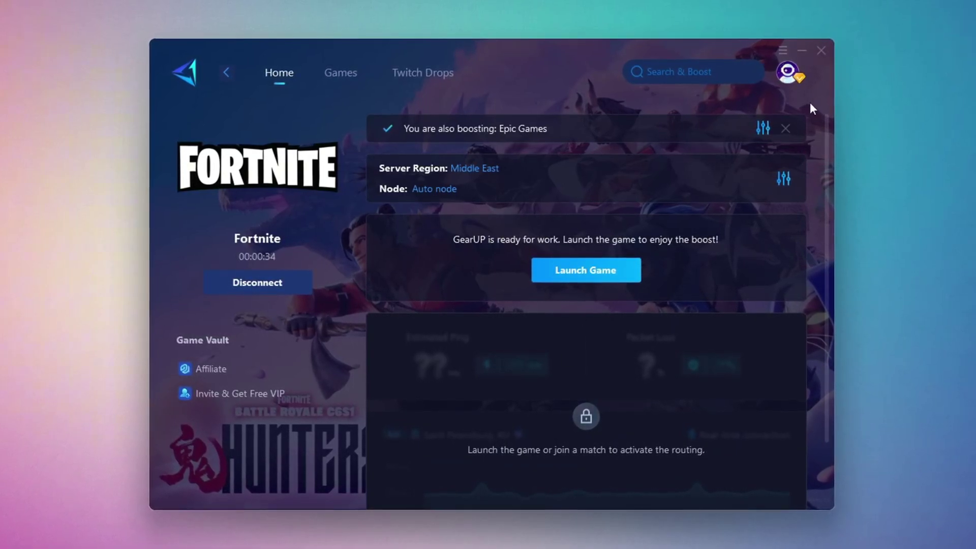
# Close the GearUP window and play Fortnite, building walls and ramps, then shooting the opponent with the pump shotgun.
pyautogui.click(823, 50)
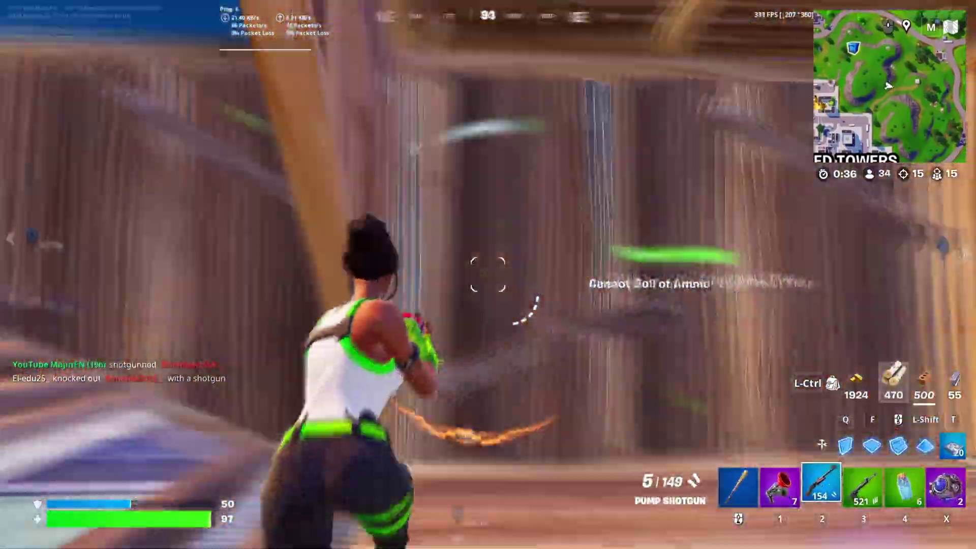
pyautogui.press('q')
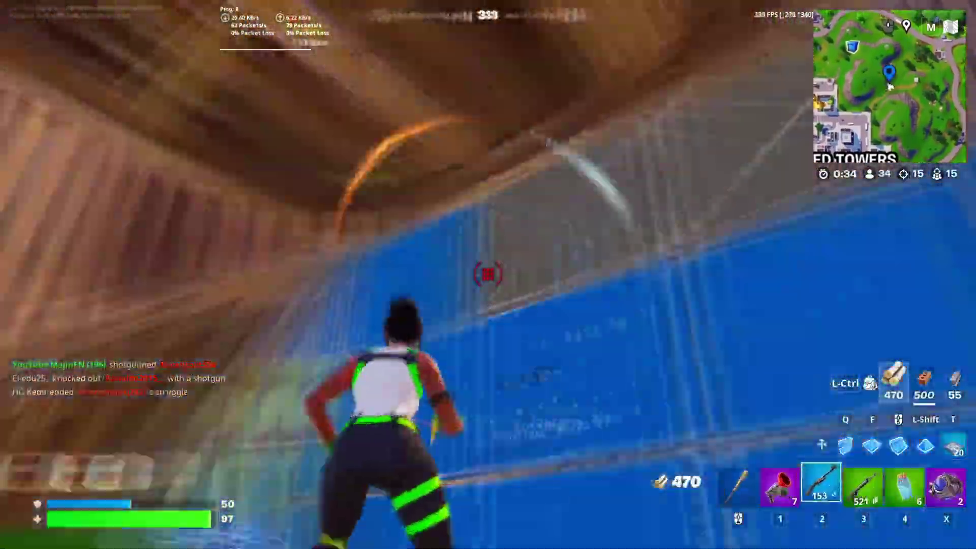
pyautogui.press('3')
pyautogui.click(488, 274)
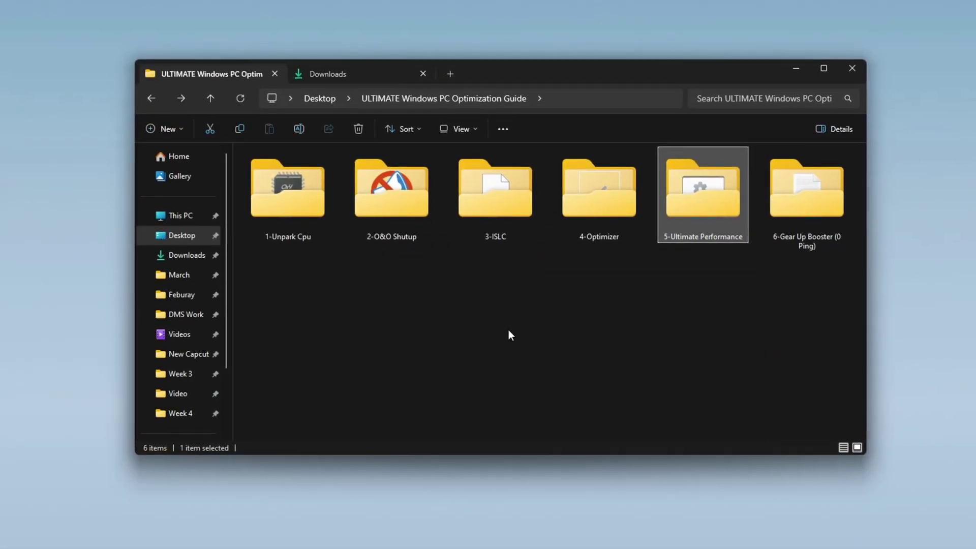
# Search 'power' from Start and open the Choose a power plan settings.
pyautogui.press('super')
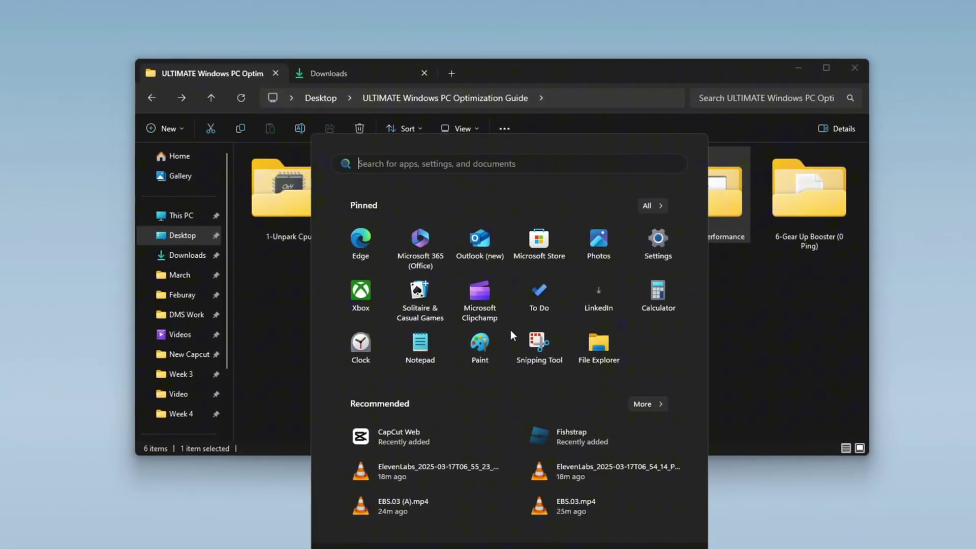
pyautogui.write('powe')
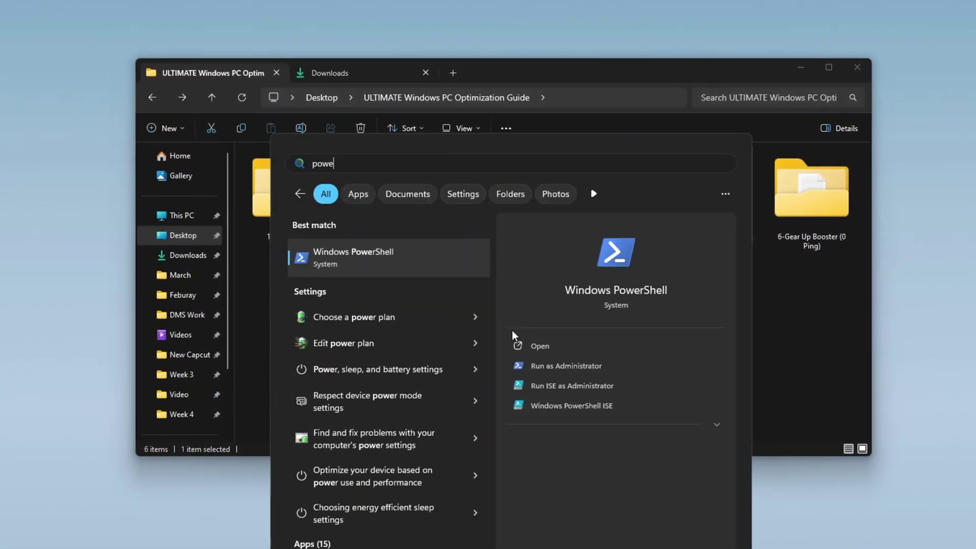
pyautogui.click(407, 317)
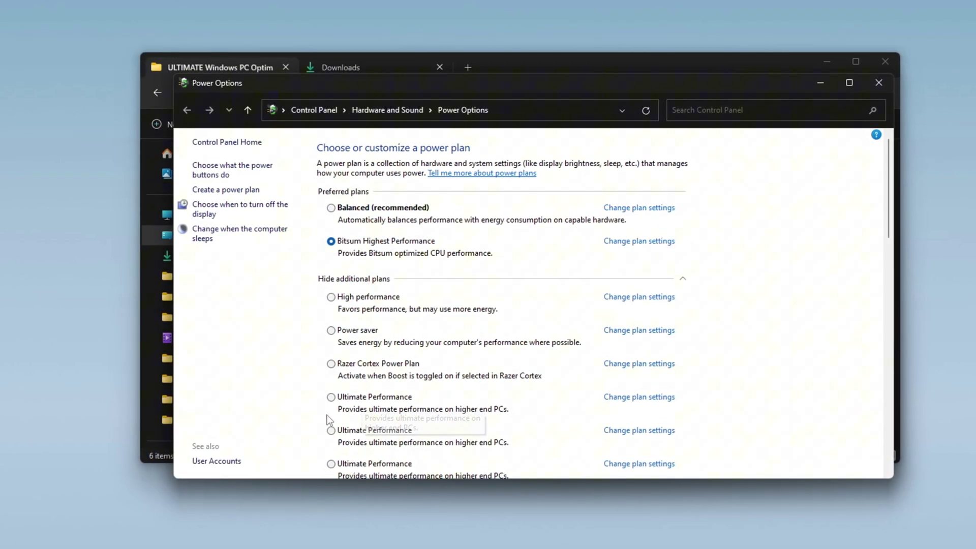
# Run the 5-Ultimate Performance .bat script as administrator, then return to the power plan list.
pyautogui.click(542, 66)
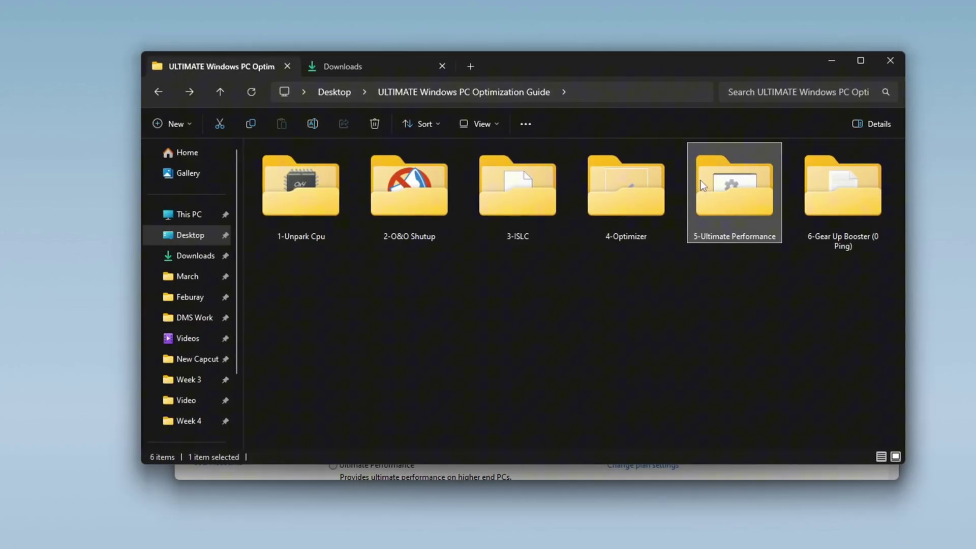
pyautogui.doubleClick(714, 180)
pyautogui.click(341, 170)
pyautogui.rightClick(340, 170)
pyautogui.click(394, 257)
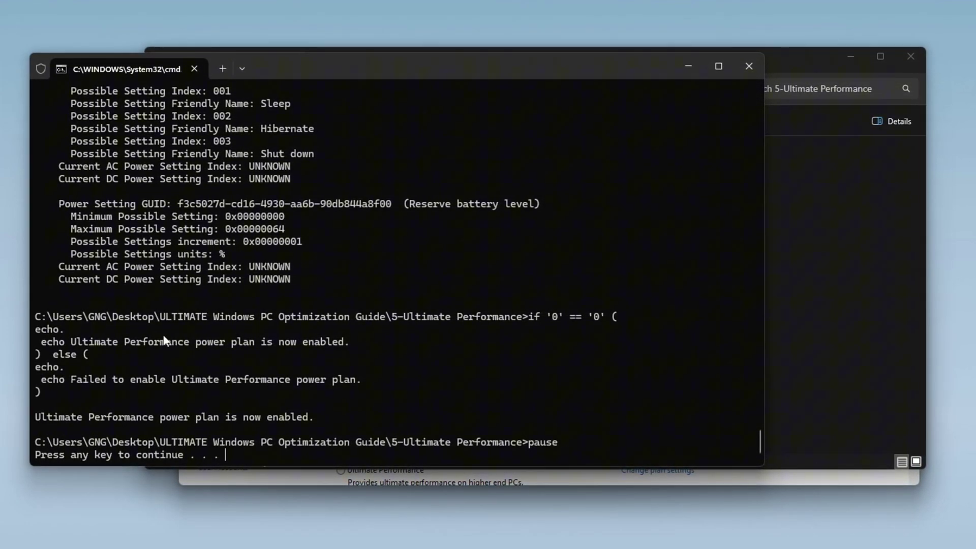
pyautogui.click(867, 531)
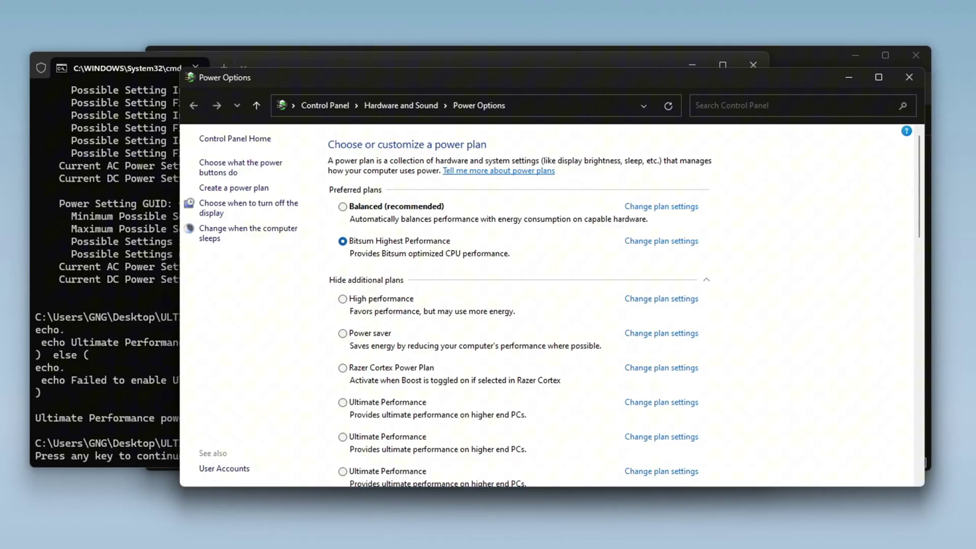
# Select Ultimate Performance as the active plan in place of Bitsum Highest Performance.
pyautogui.click(354, 407)
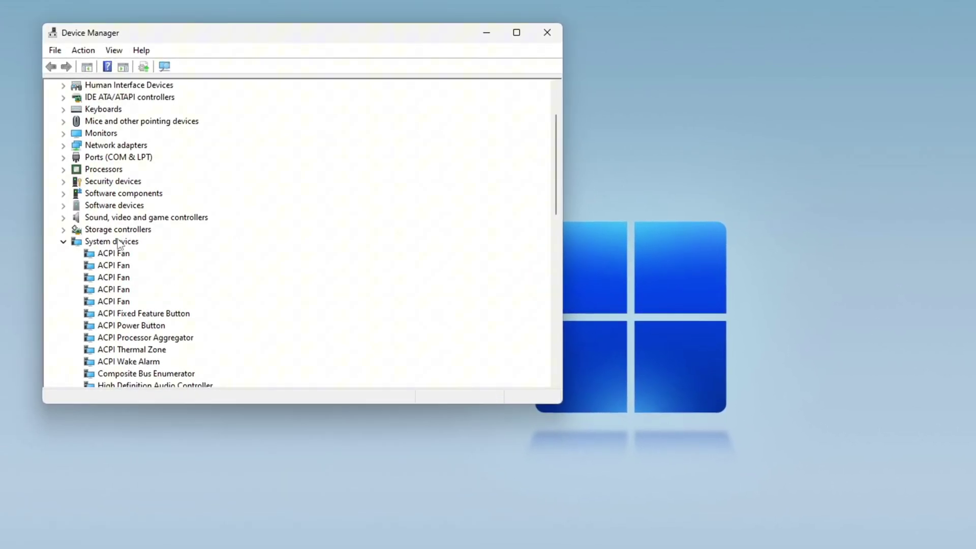
# Check that High precision event timer under System devices offers Enable device, leaving it disabled.
pyautogui.scroll(-3, 119, 245)
pyautogui.click(93, 306)
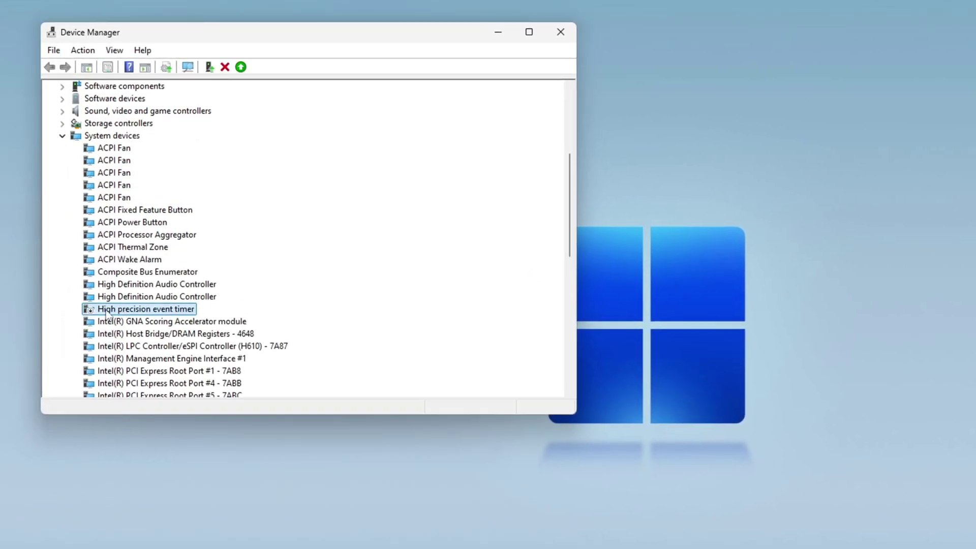
pyautogui.rightClick(145, 320)
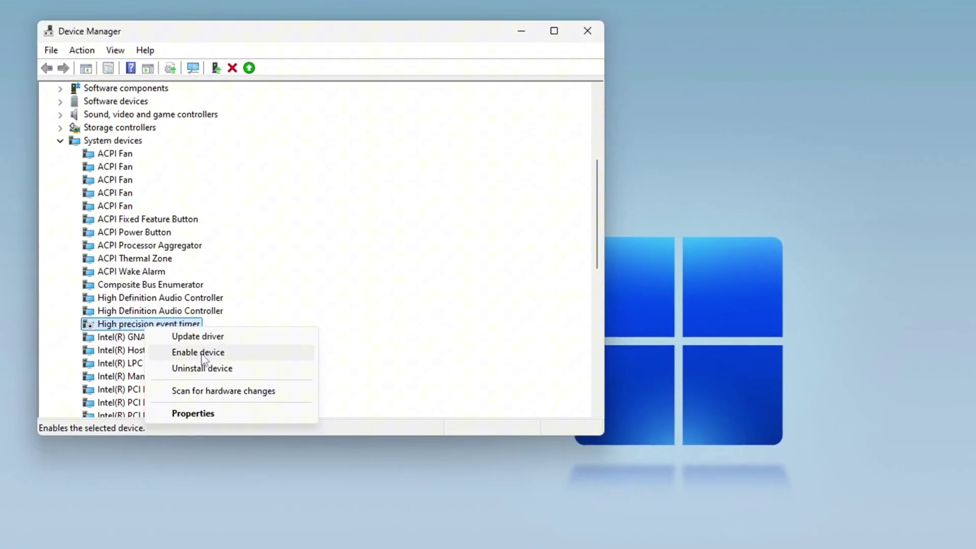
pyautogui.click(127, 331)
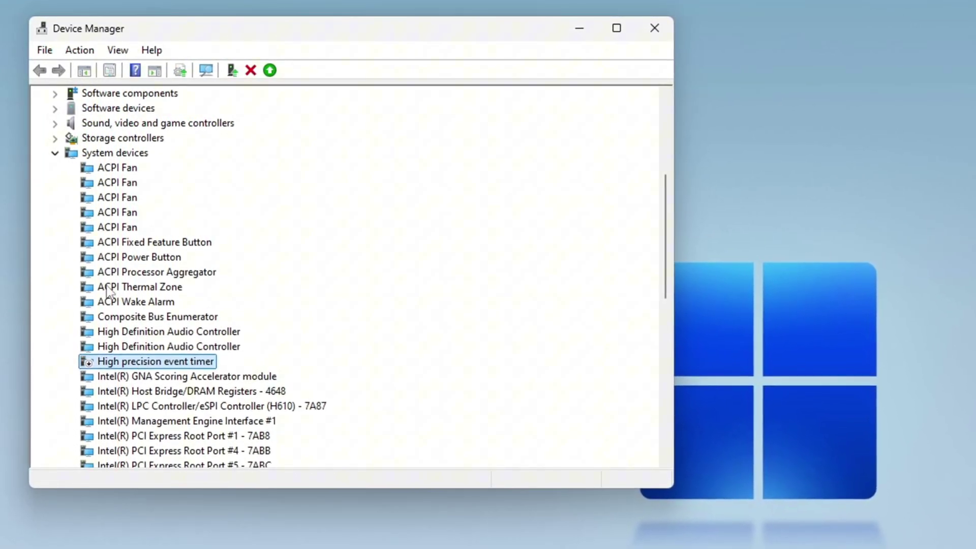
pyautogui.scroll(-2, 214, 356)
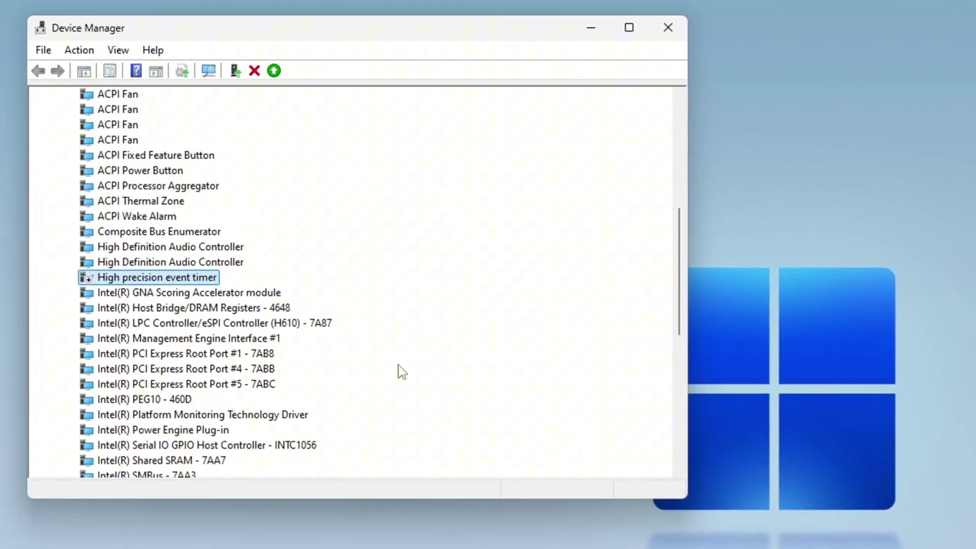